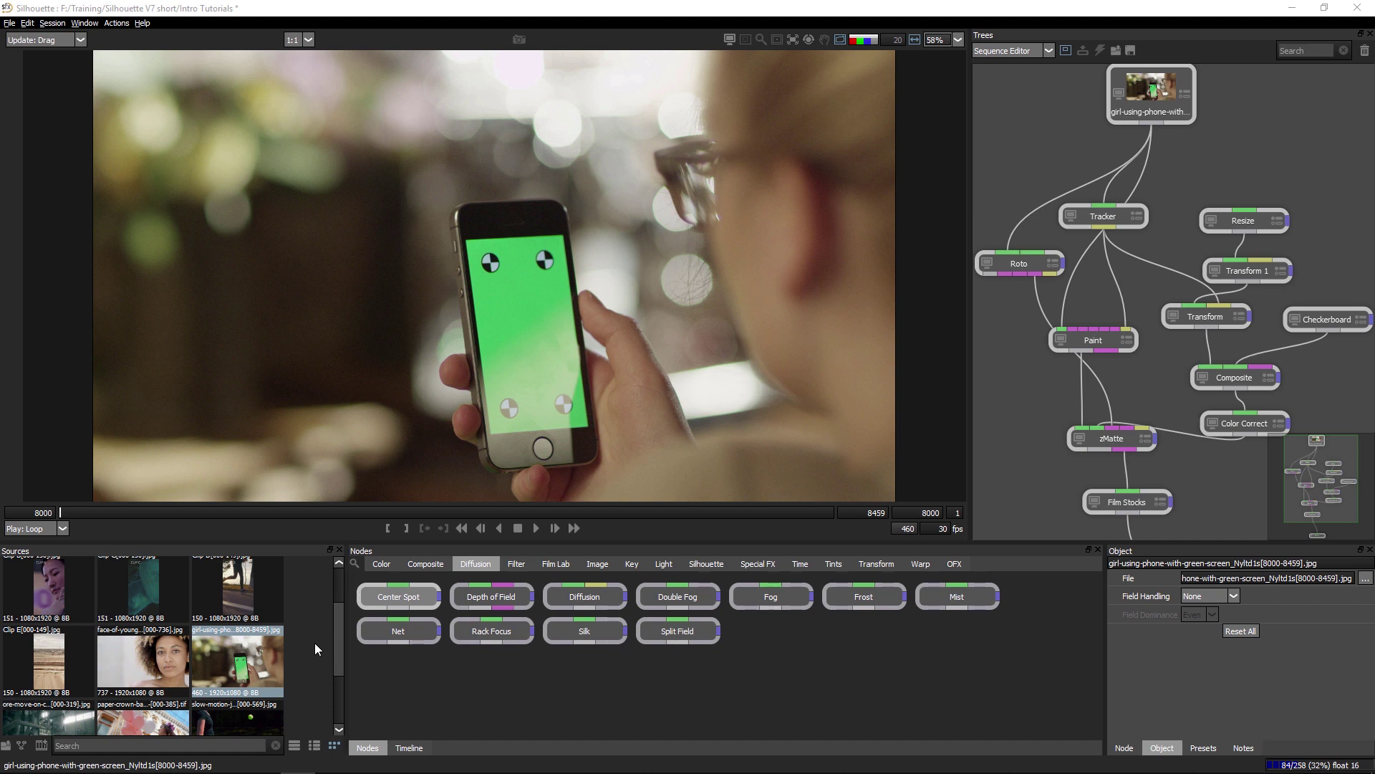
# Create a new sequence from the green-screen phone clip and scrub through it
pyautogui.scroll(1, 167, 587)
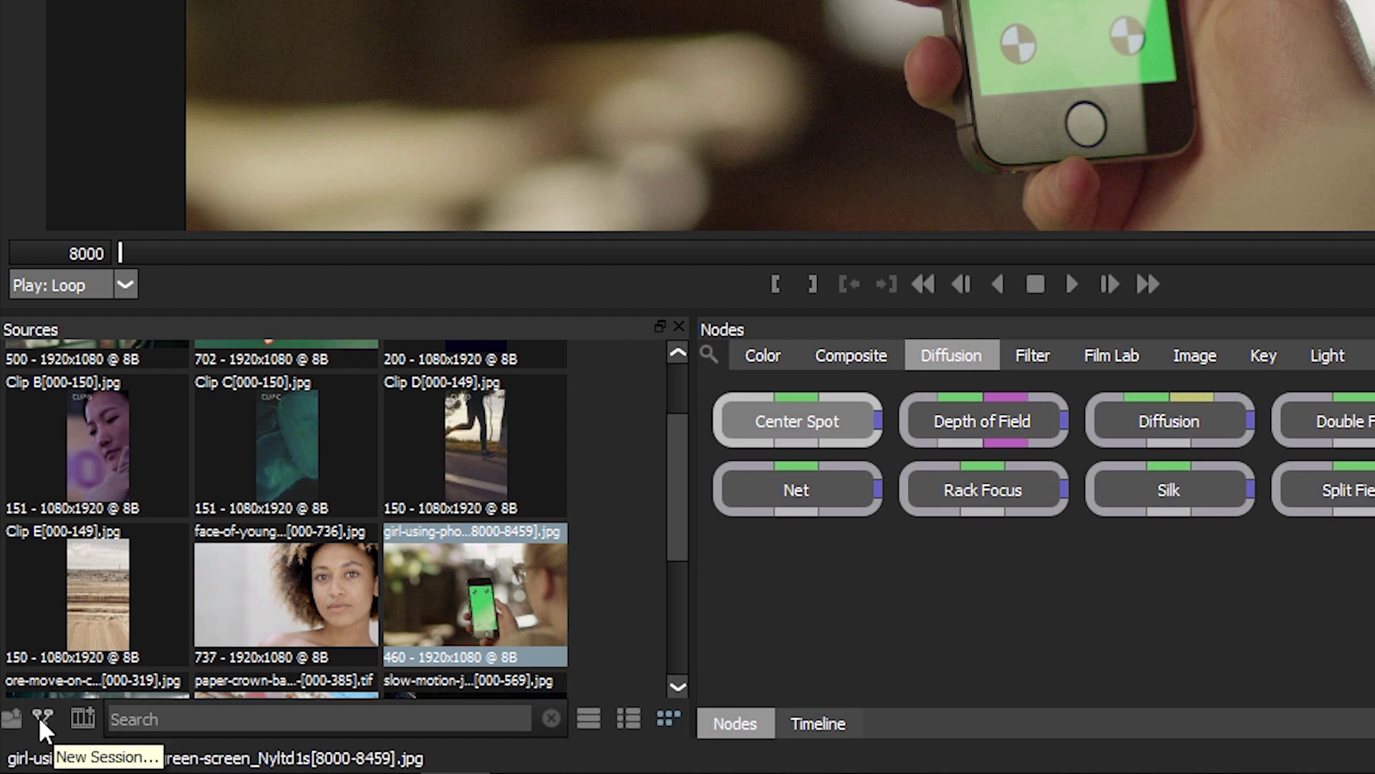
pyautogui.click(81, 718)
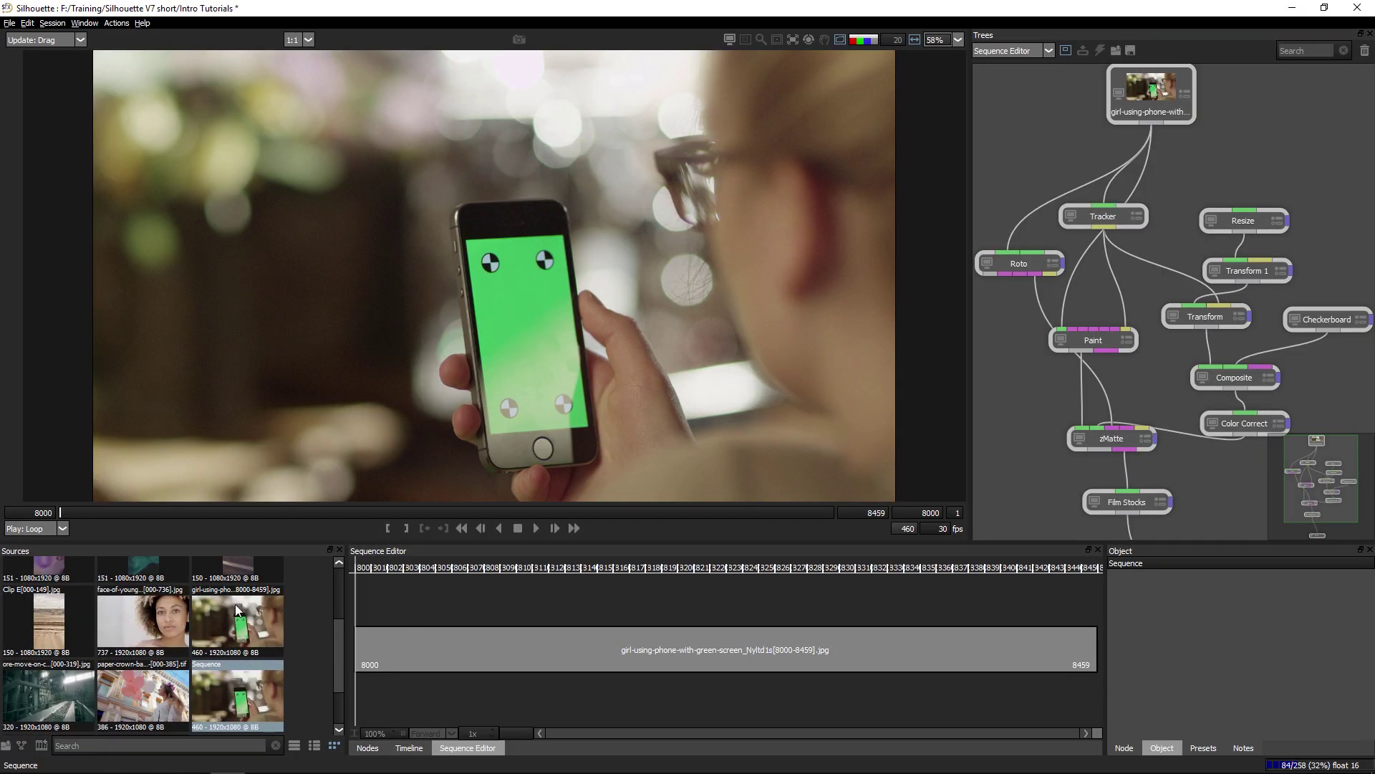
pyautogui.moveTo(413, 575); pyautogui.dragTo(655, 573)
# Trim the phone clip to frames 8012–8051 and play back the trimmed sequence
pyautogui.moveTo(1090, 643); pyautogui.dragTo(595, 645)
pyautogui.moveTo(826, 647); pyautogui.dragTo(582, 645)
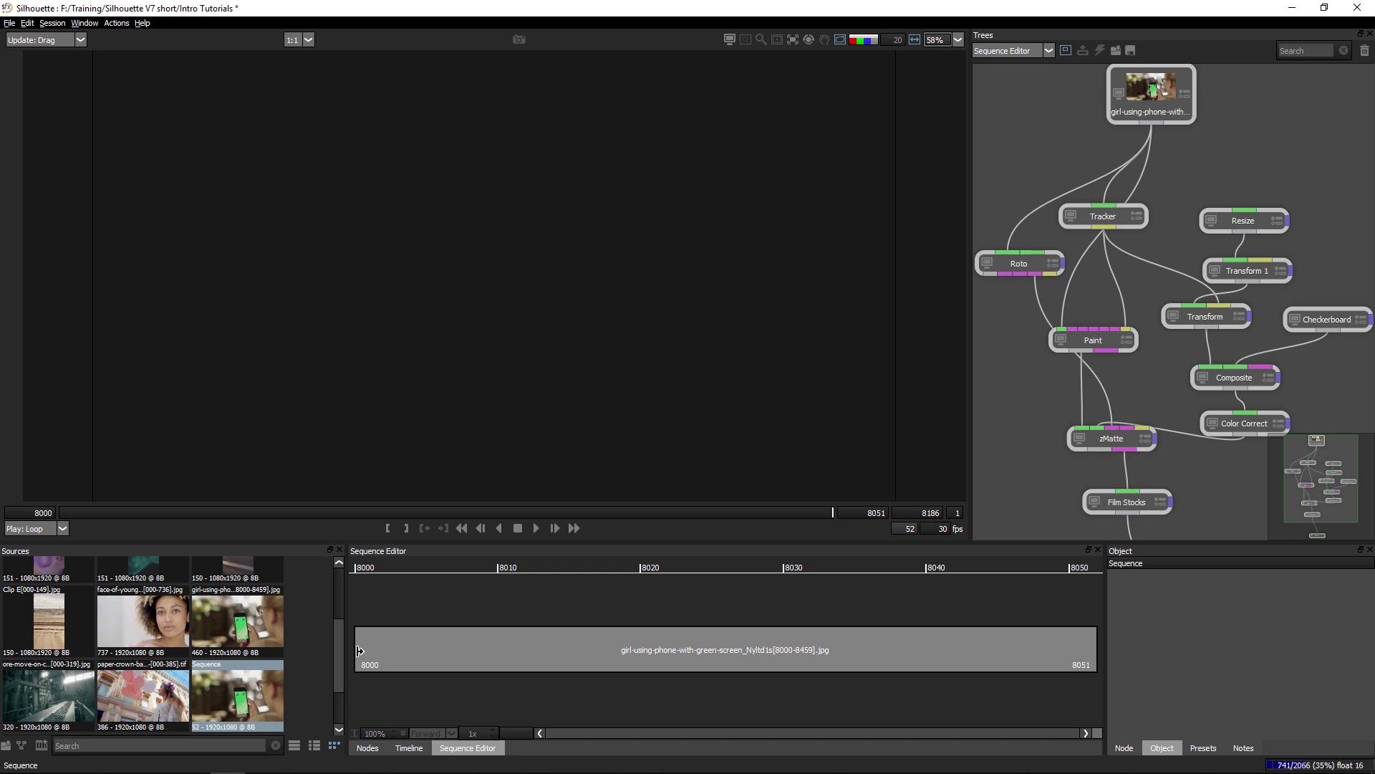
pyautogui.moveTo(359, 650); pyautogui.dragTo(527, 647)
pyautogui.moveTo(427, 566); pyautogui.dragTo(362, 566)
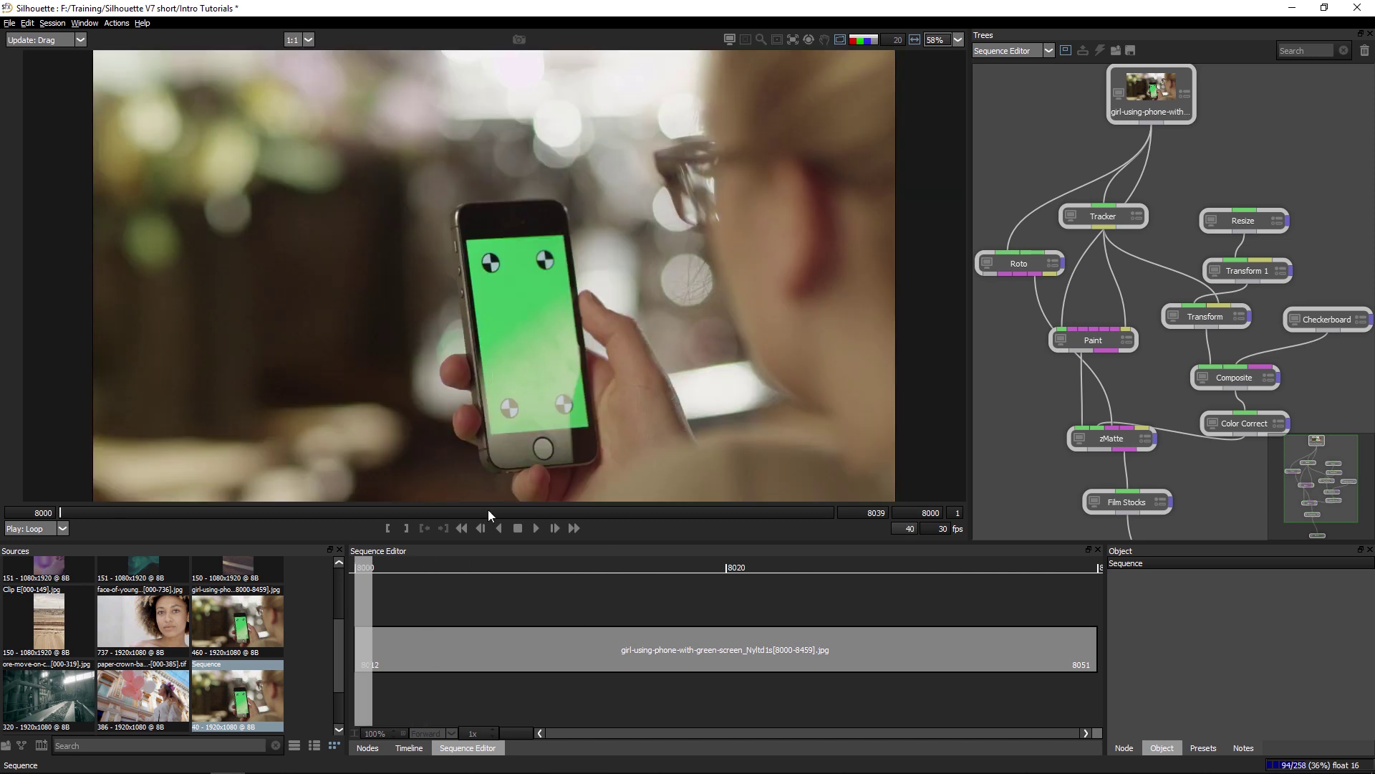
pyautogui.click(538, 528)
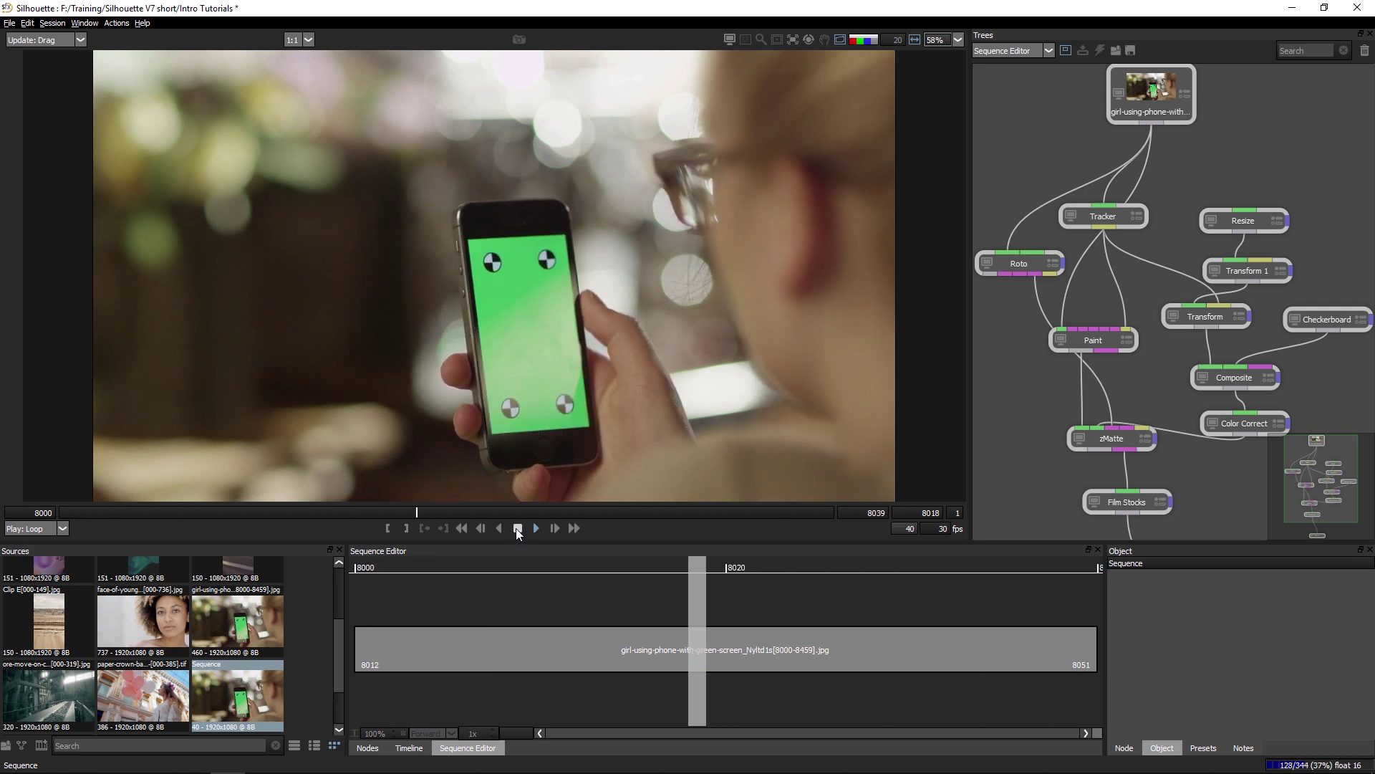
pyautogui.click(516, 528)
# Insert the young woman's face clip before the phone clip and trim its end to frame 224
pyautogui.moveTo(144, 627); pyautogui.dragTo(421, 639)
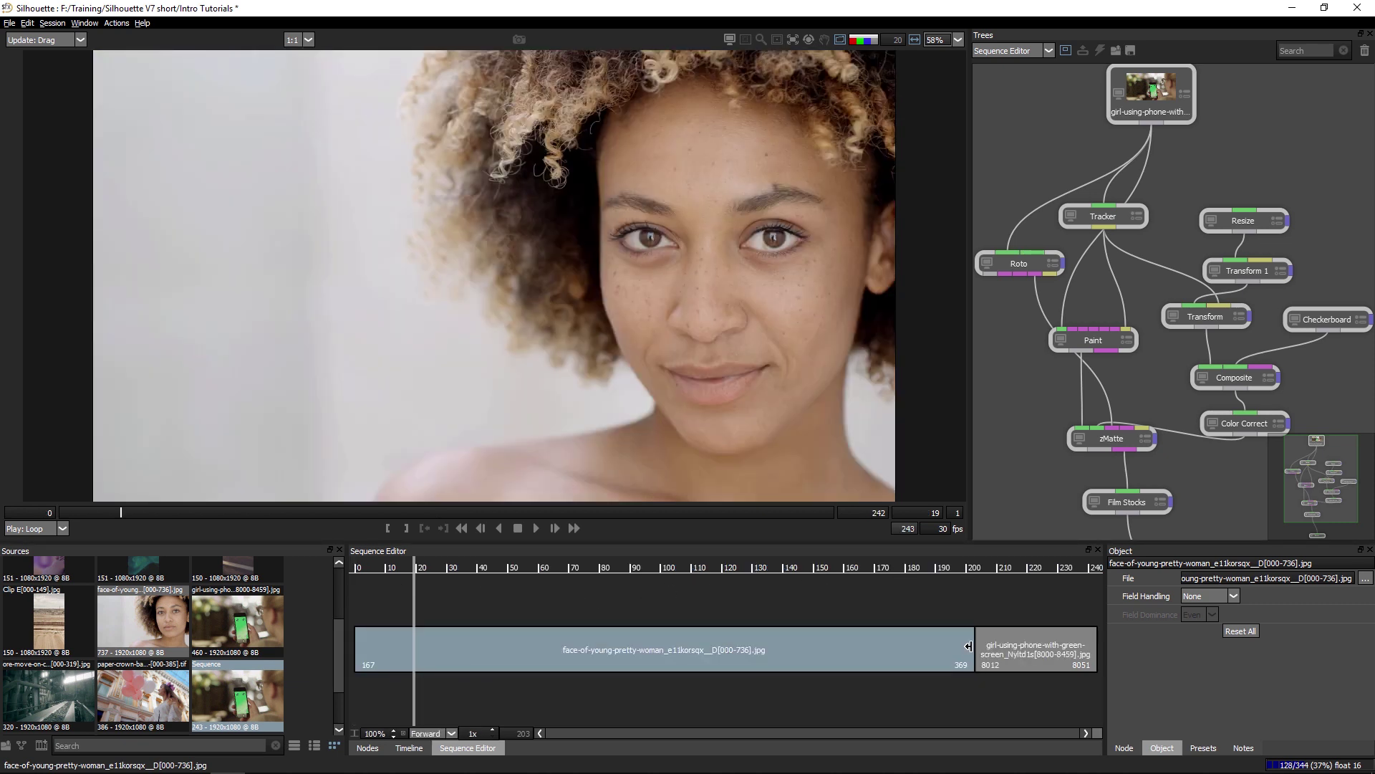
pyautogui.moveTo(967, 650); pyautogui.dragTo(532, 648)
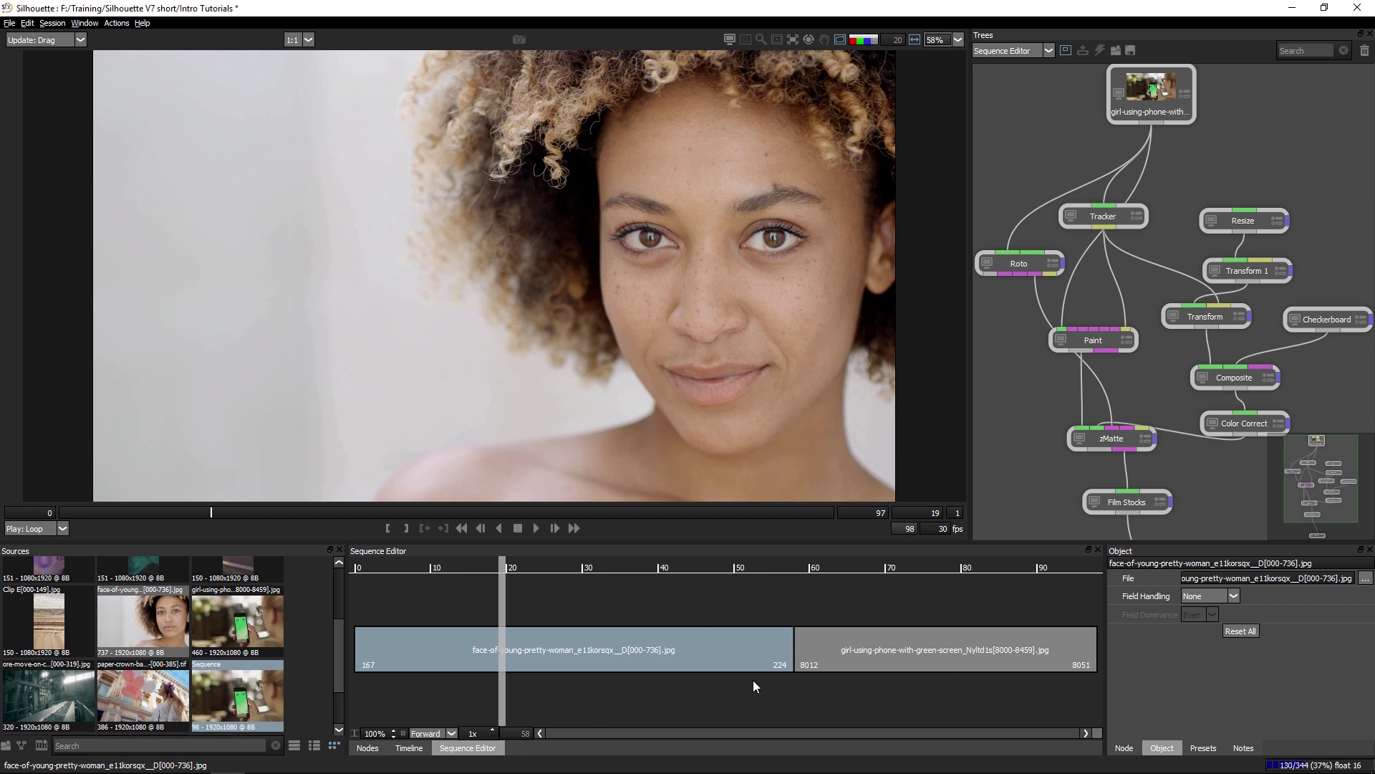
pyautogui.click(935, 572)
pyautogui.moveTo(936, 572); pyautogui.dragTo(684, 571)
pyautogui.scroll(3, 320, 576)
pyautogui.scroll(-3, 336, 583)
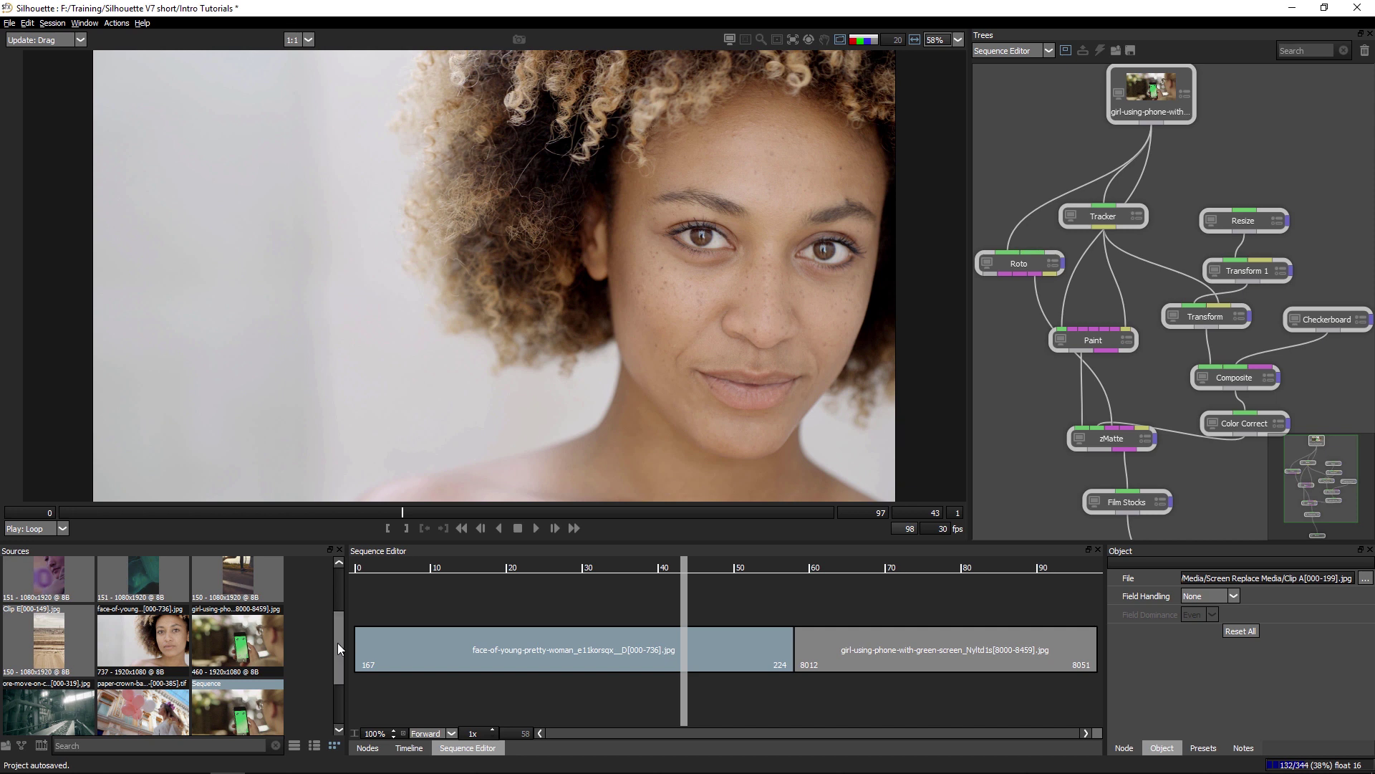
# Create a new sequence from Clips A–E and trim Clip A to end at frame 49
pyautogui.scroll(3, 339, 643)
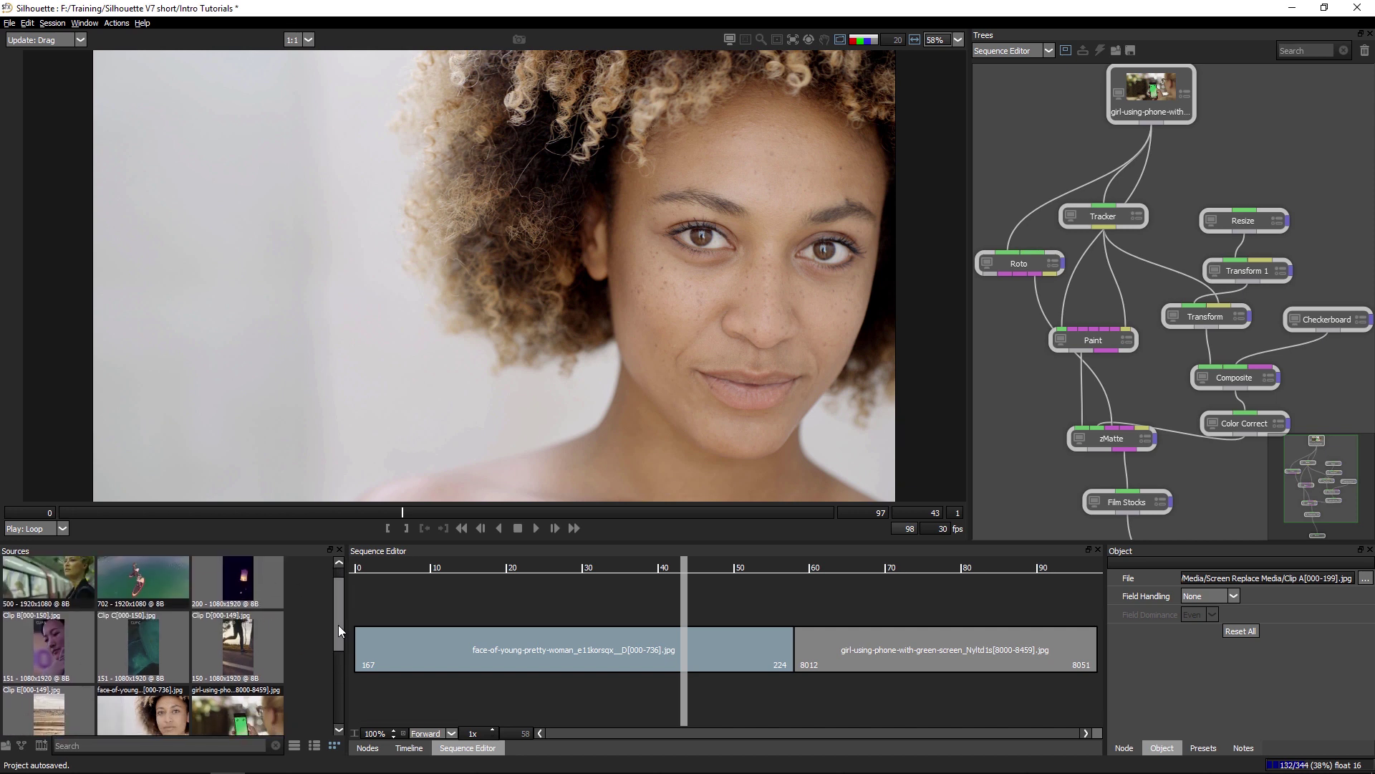
pyautogui.scroll(-1, 338, 626)
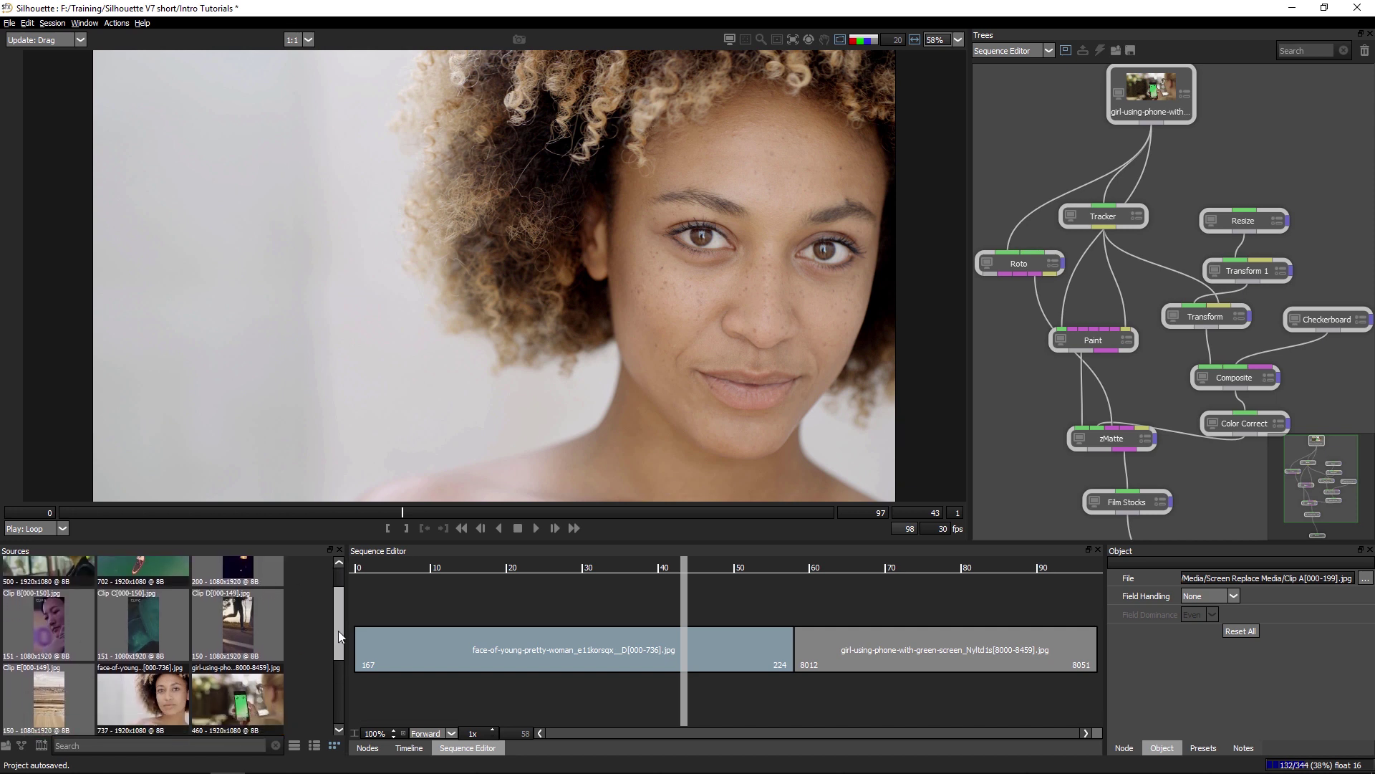
pyautogui.click(41, 746)
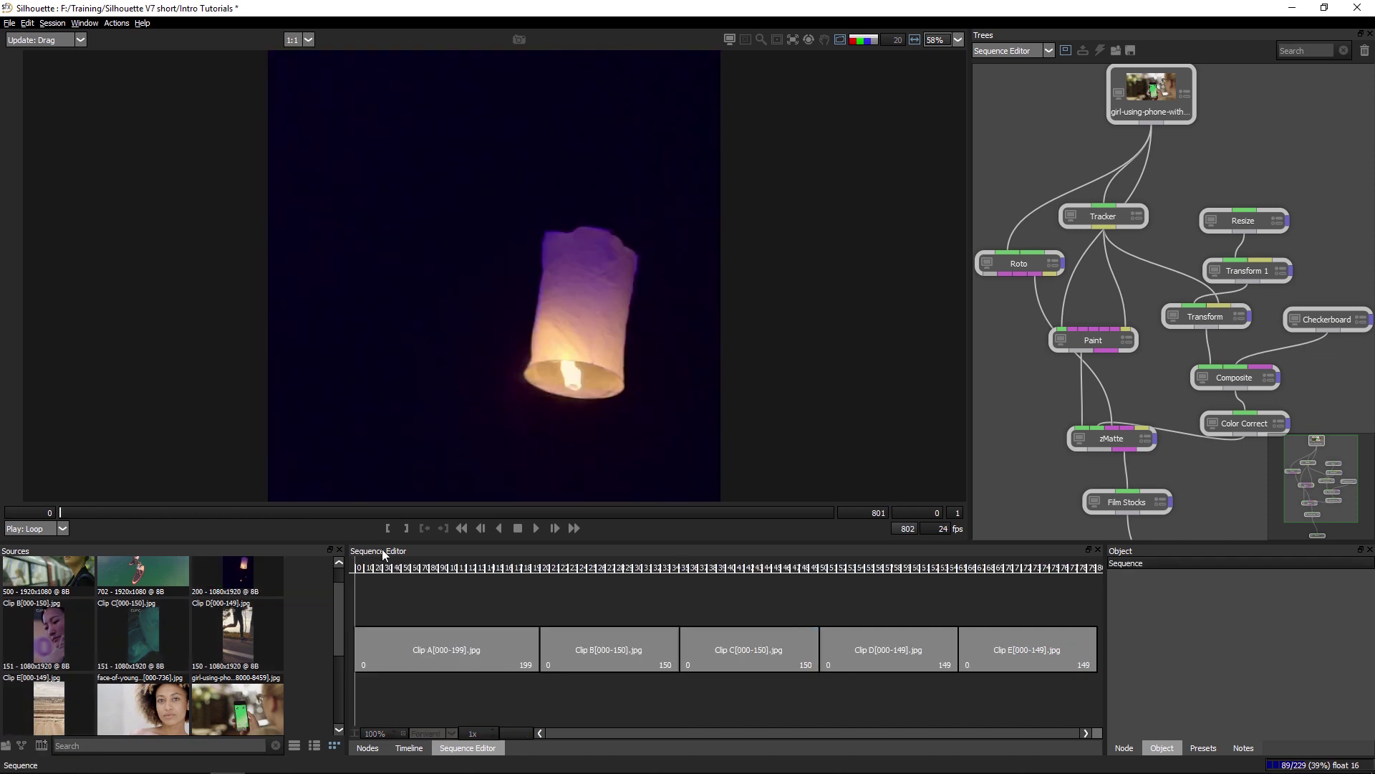
pyautogui.moveTo(386, 574); pyautogui.dragTo(426, 622)
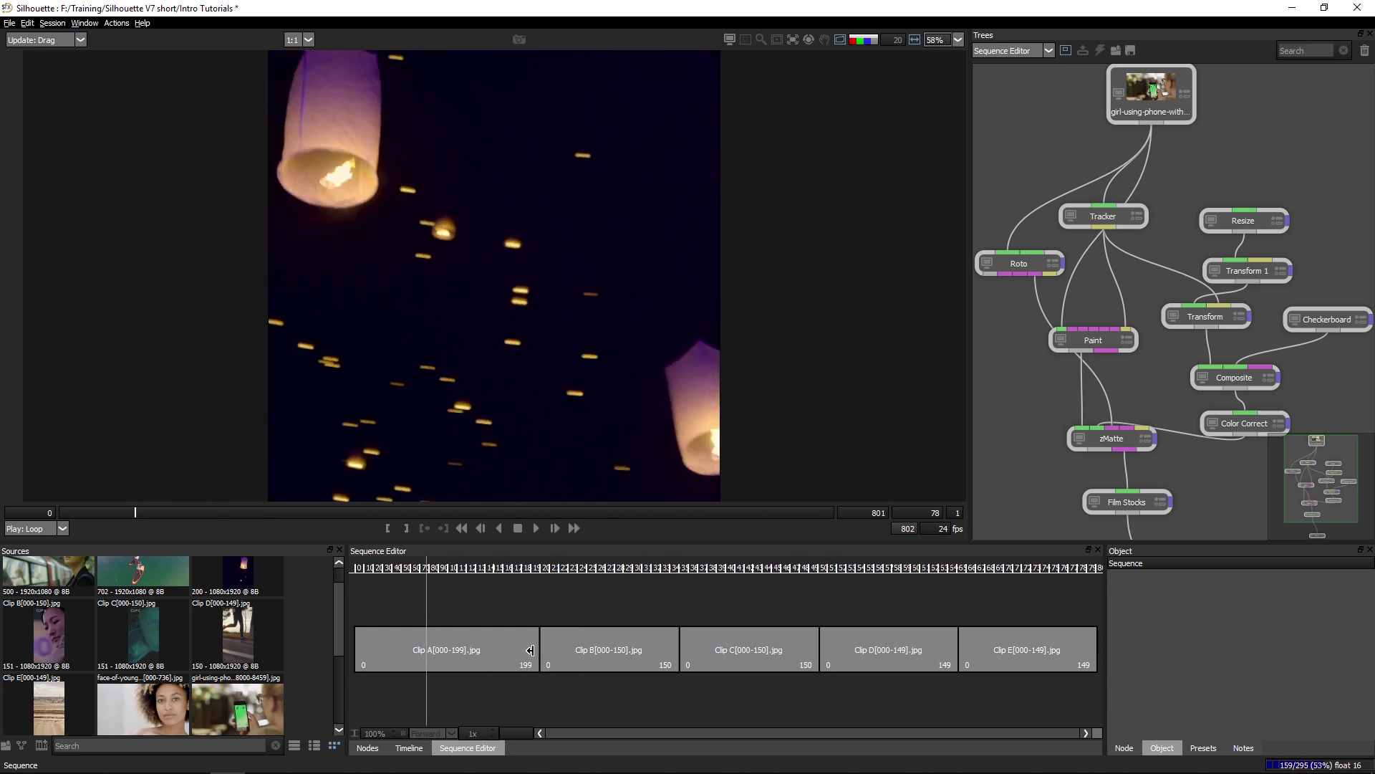
pyautogui.moveTo(536, 651); pyautogui.dragTo(403, 652)
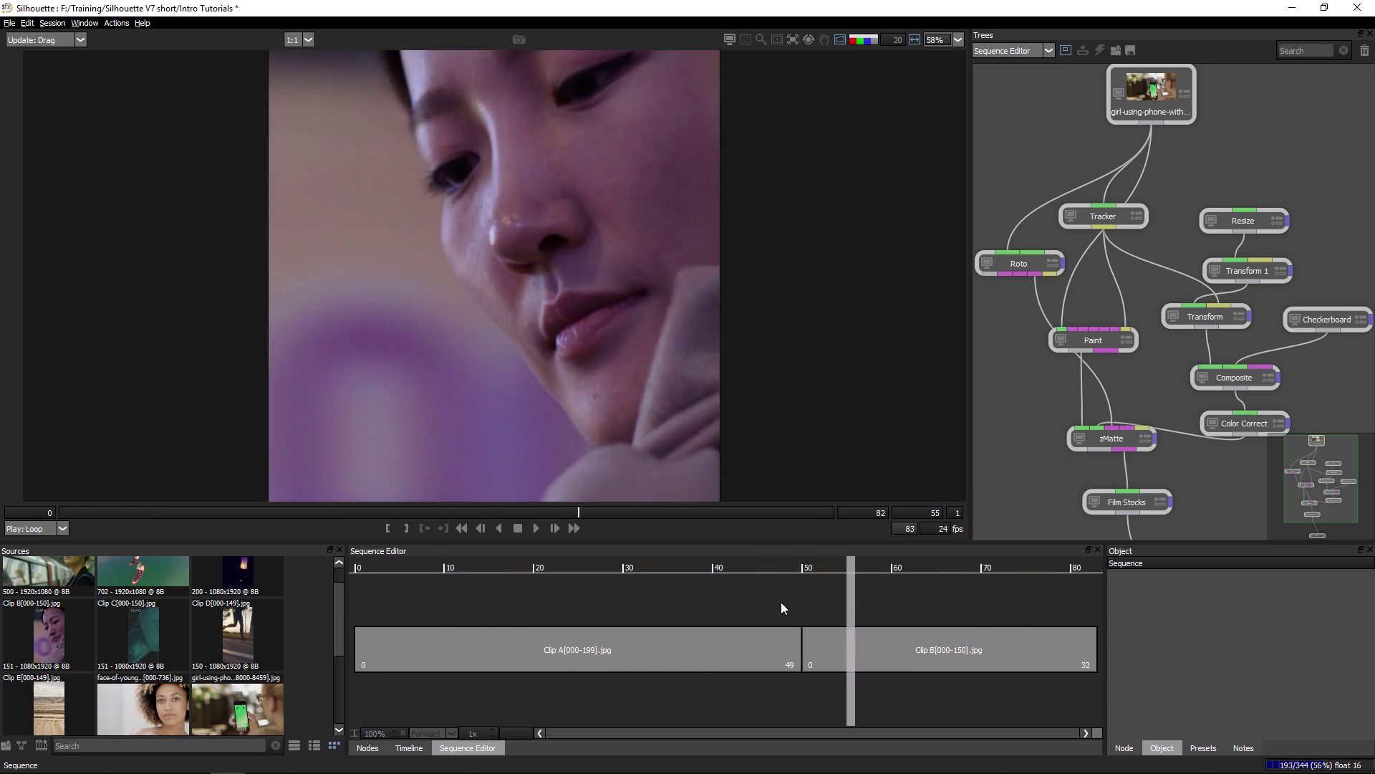
# Load Clip C and mark its in and out points at frames 54 and 113
pyautogui.click(151, 639)
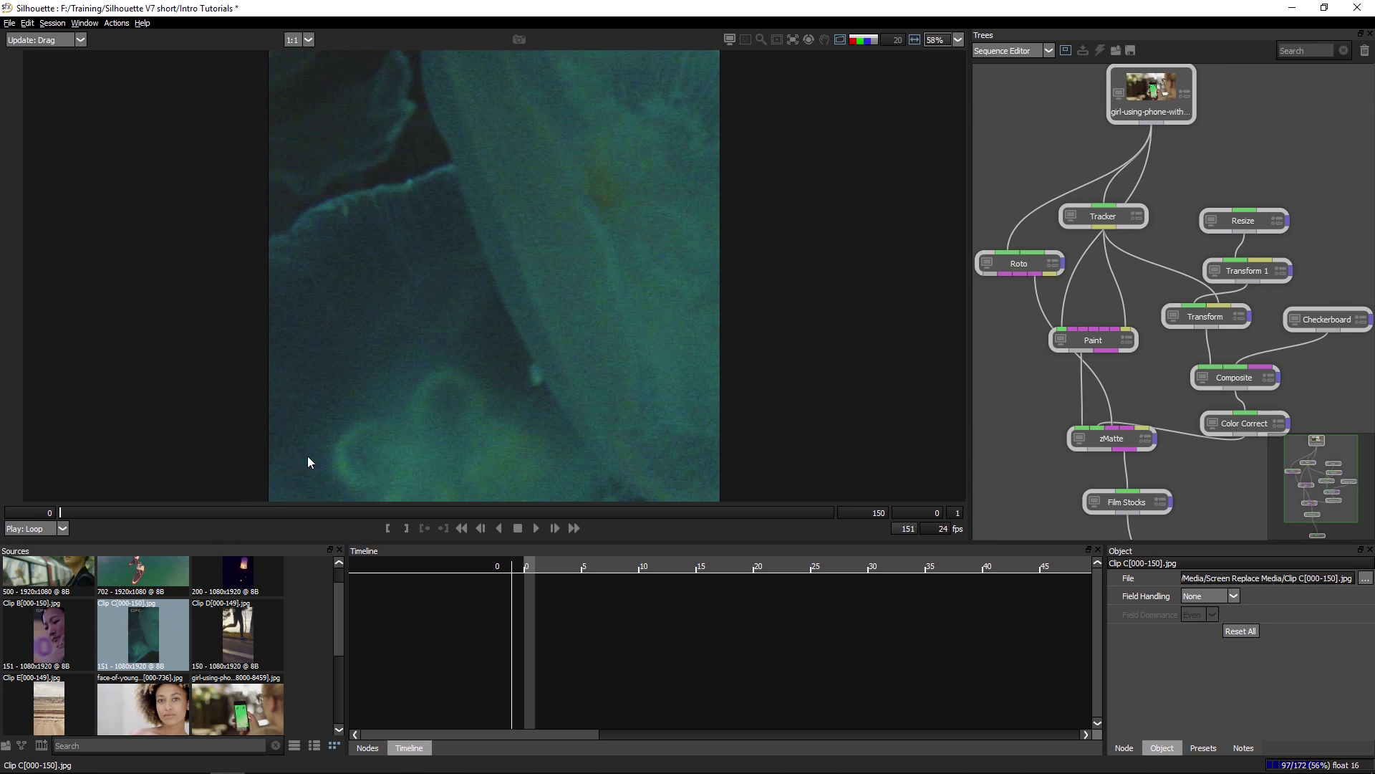
pyautogui.moveTo(87, 514); pyautogui.dragTo(330, 522)
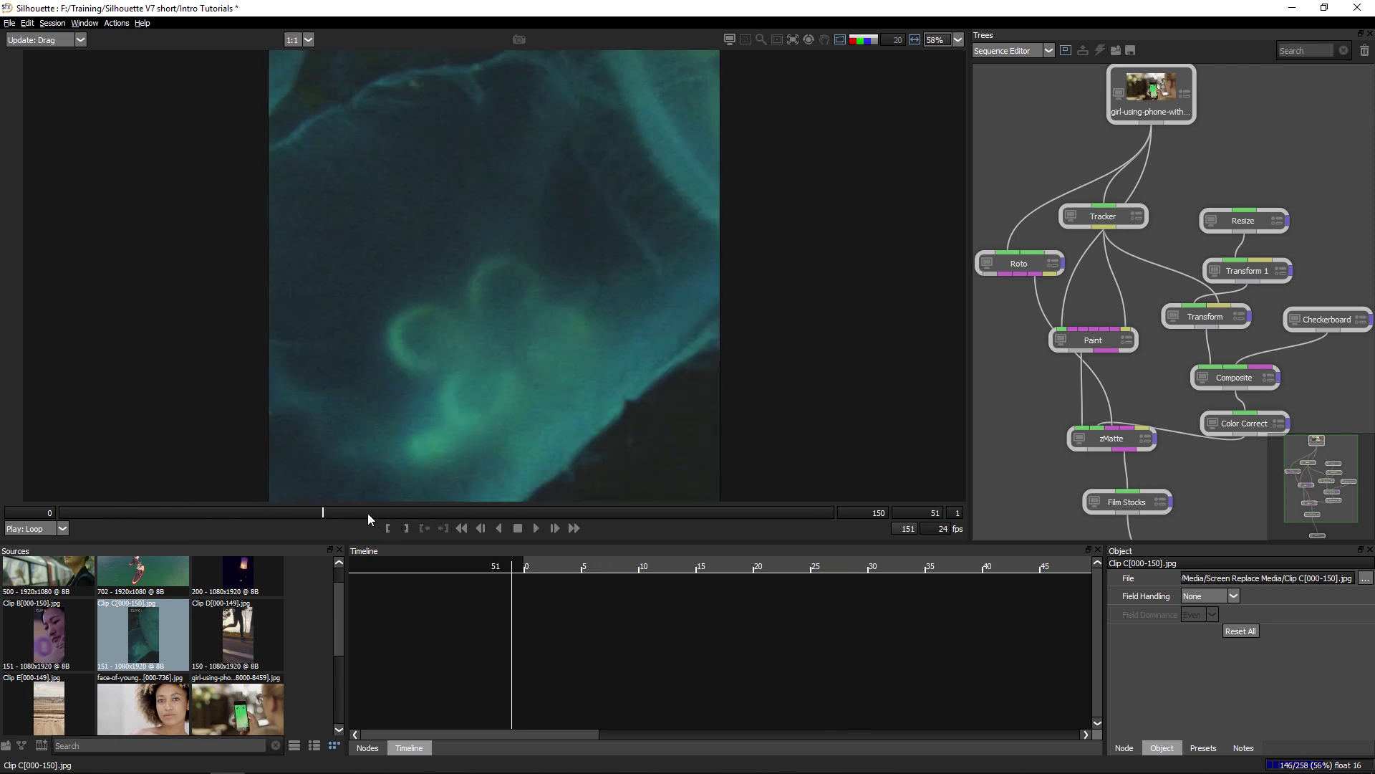
pyautogui.click(388, 527)
pyautogui.moveTo(360, 509); pyautogui.dragTo(666, 513)
pyautogui.click(398, 528)
pyautogui.press('[')
pyautogui.press(']')
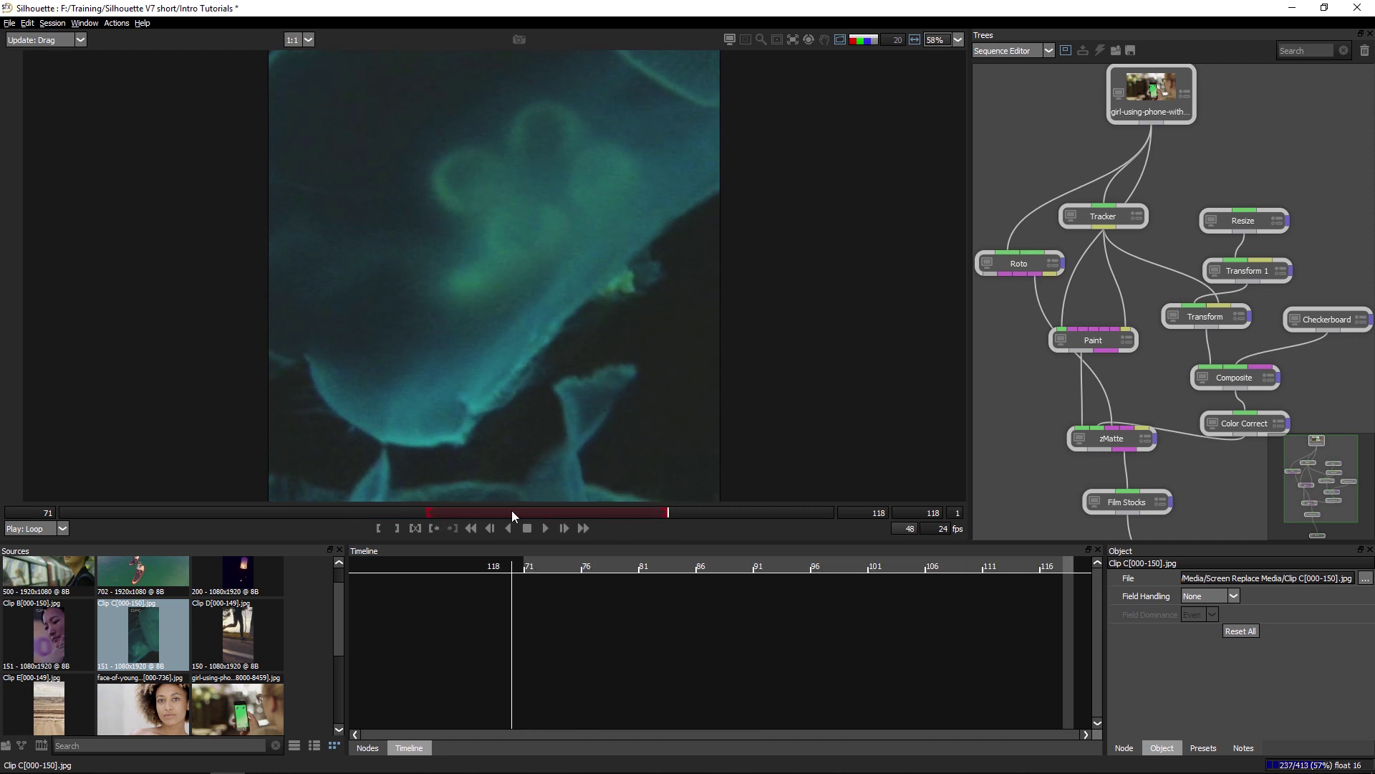
pyautogui.moveTo(505, 510); pyautogui.dragTo(642, 509)
pyautogui.press('[')
pyautogui.press(']')
pyautogui.scroll(-5, 144, 645)
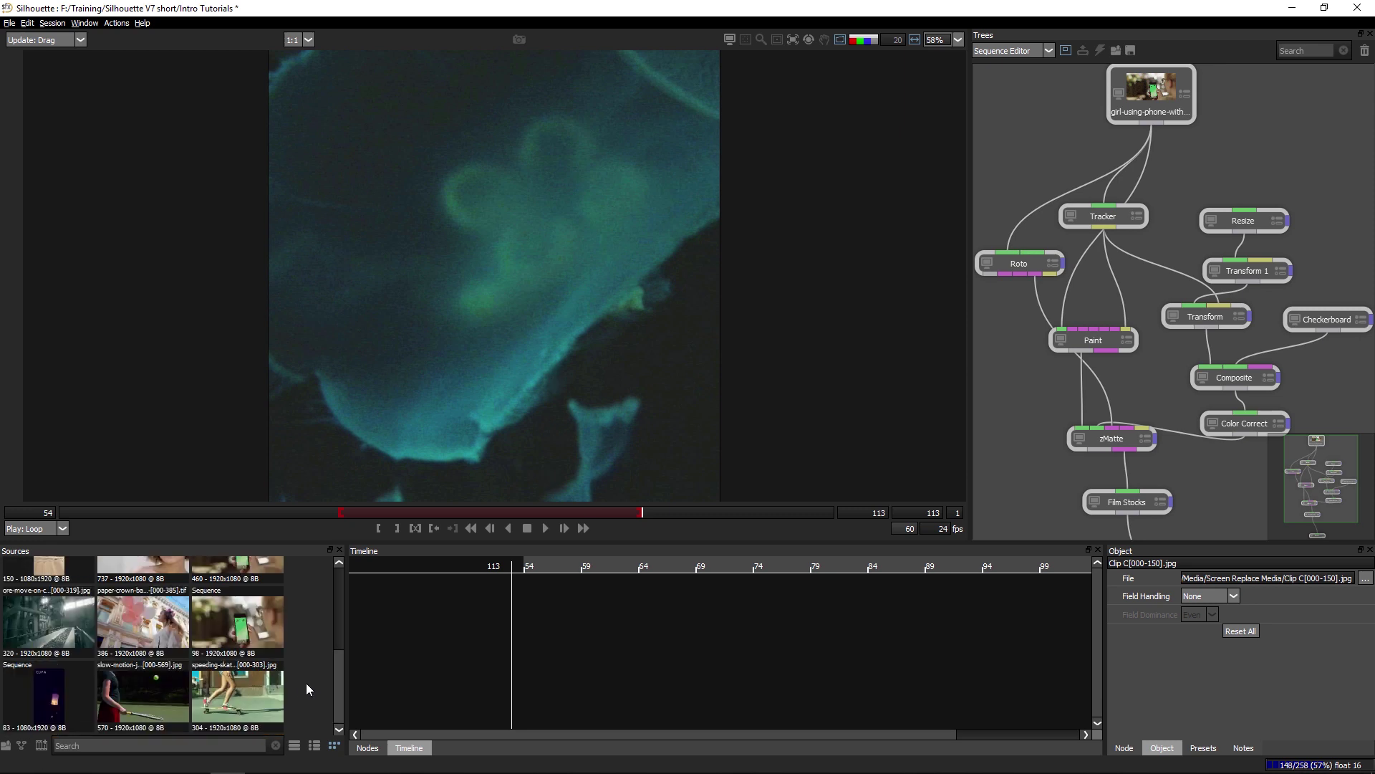
# Reopen the A–B sequence, add Clip C after Clip B, and scrub back through it
pyautogui.doubleClick(62, 703)
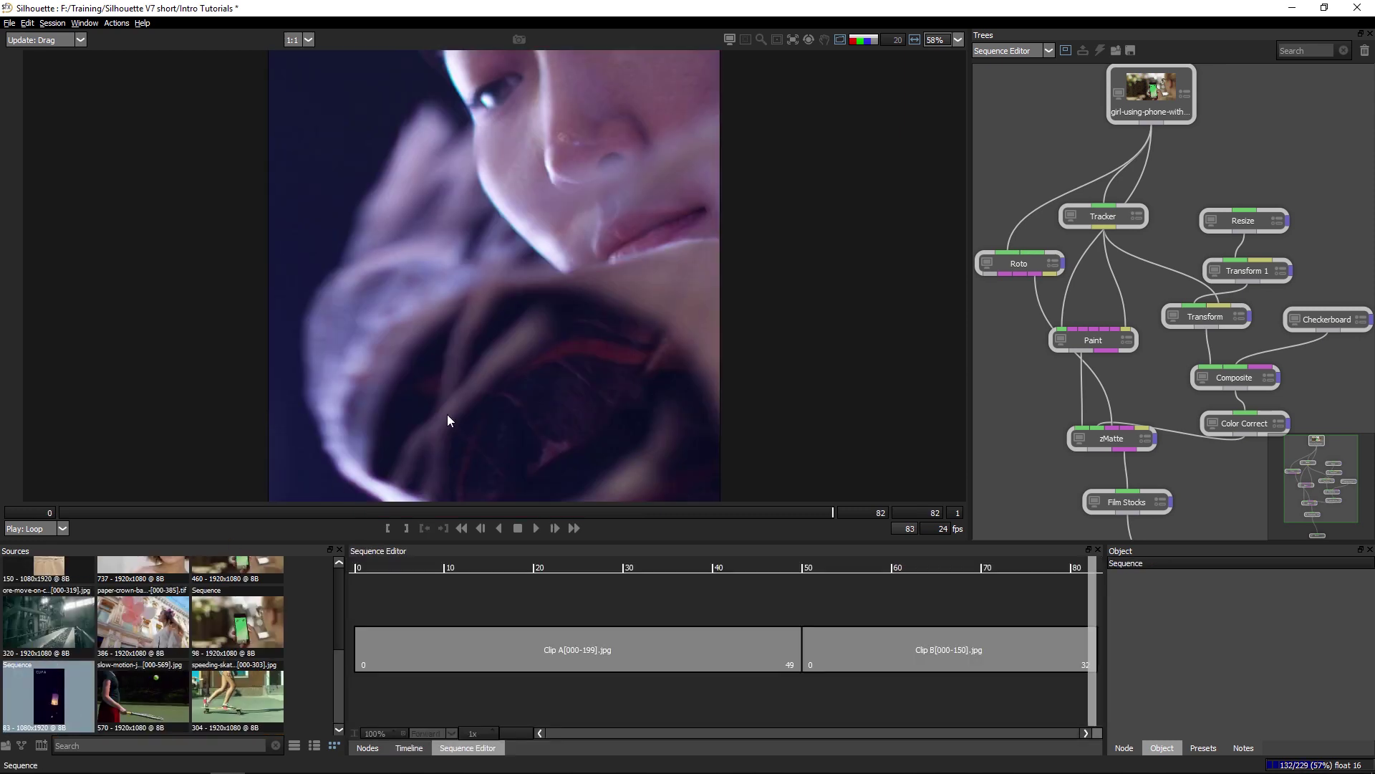
pyautogui.scroll(5, 240, 607)
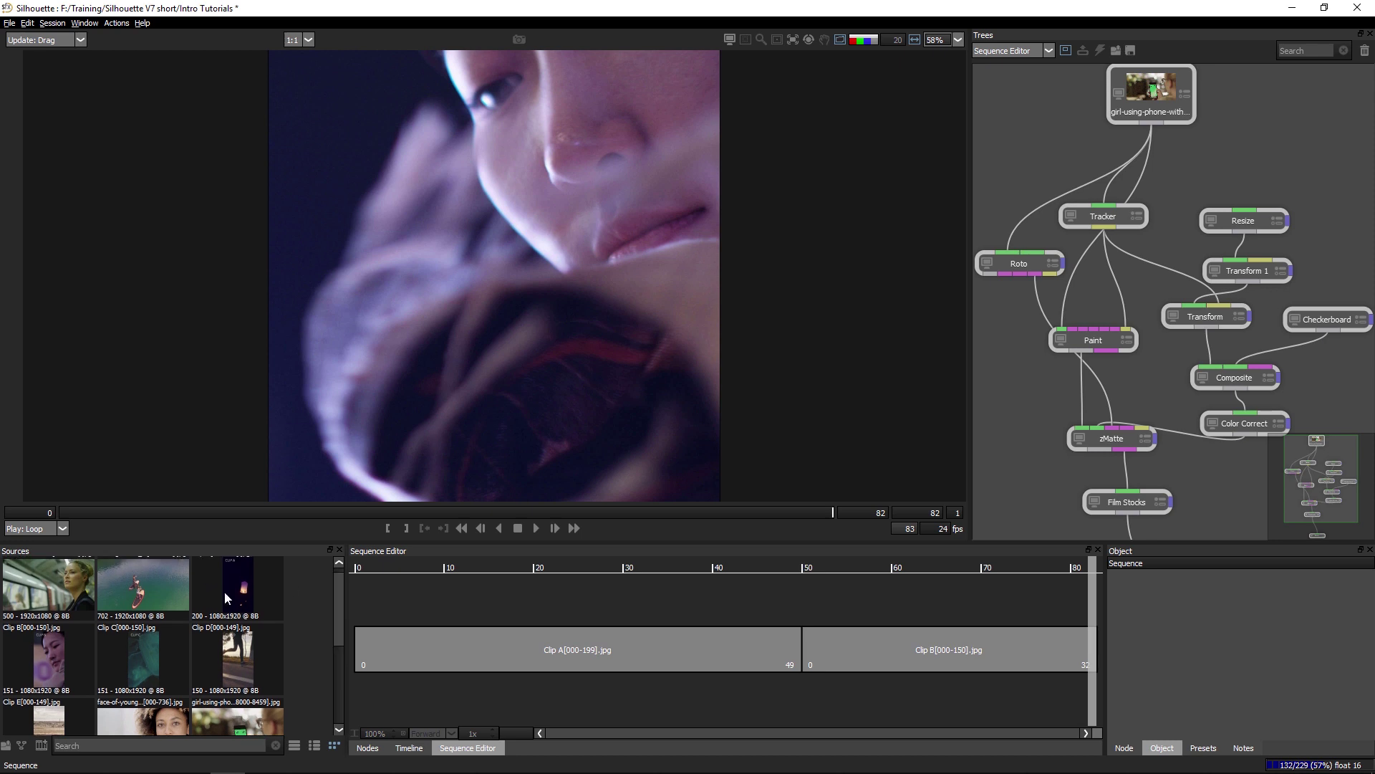
pyautogui.moveTo(144, 655); pyautogui.dragTo(1089, 651)
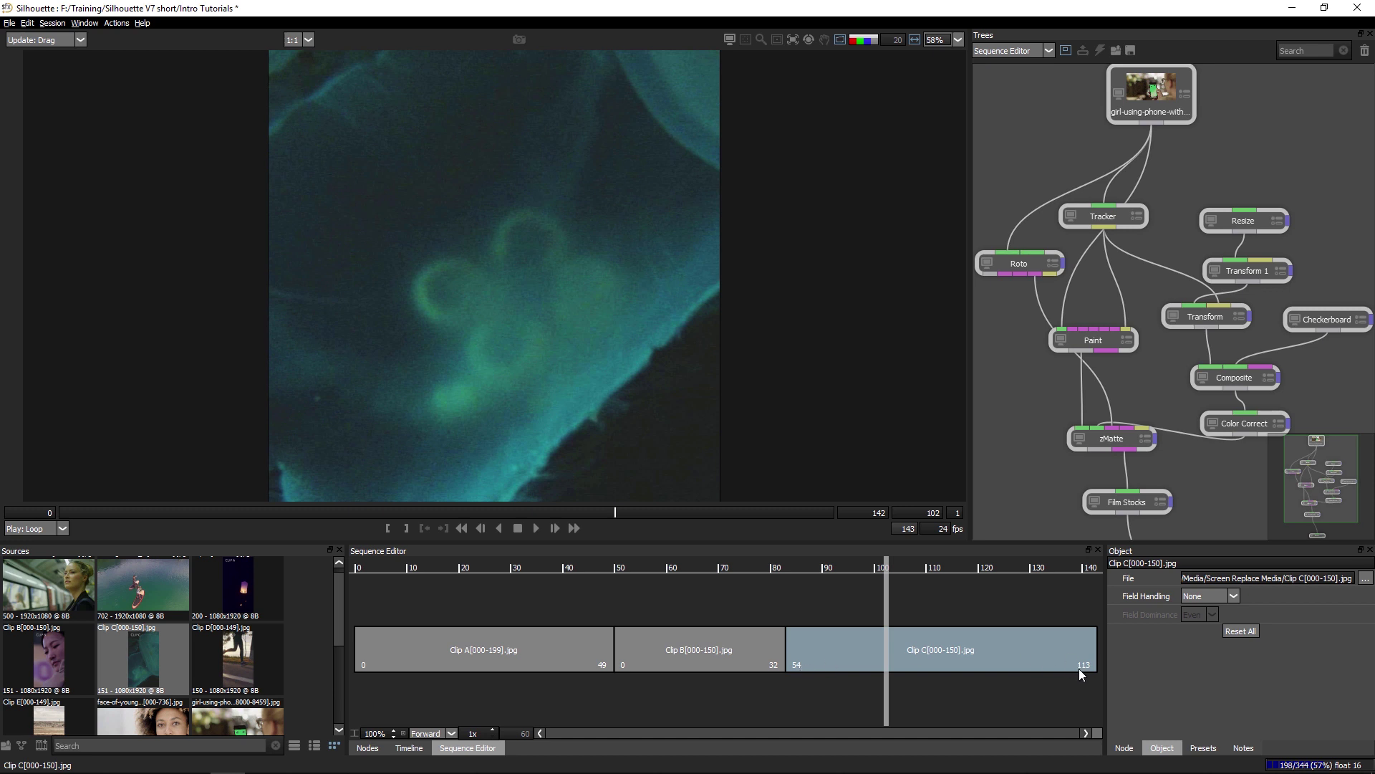
pyautogui.moveTo(901, 571); pyautogui.dragTo(509, 578)
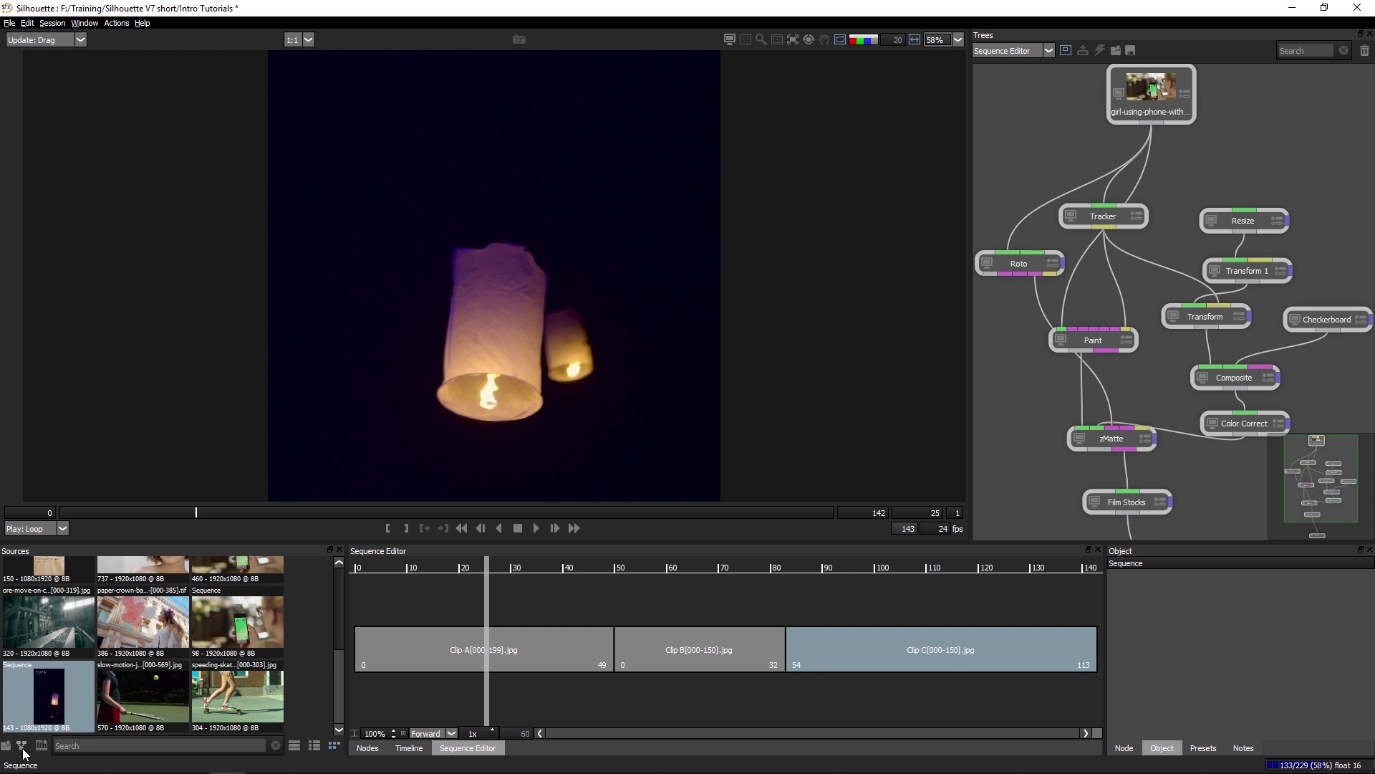
# Connect the sequence into the node tree and scrub the Film Stocks phone composite
pyautogui.moveTo(54, 709); pyautogui.dragTo(1253, 202)
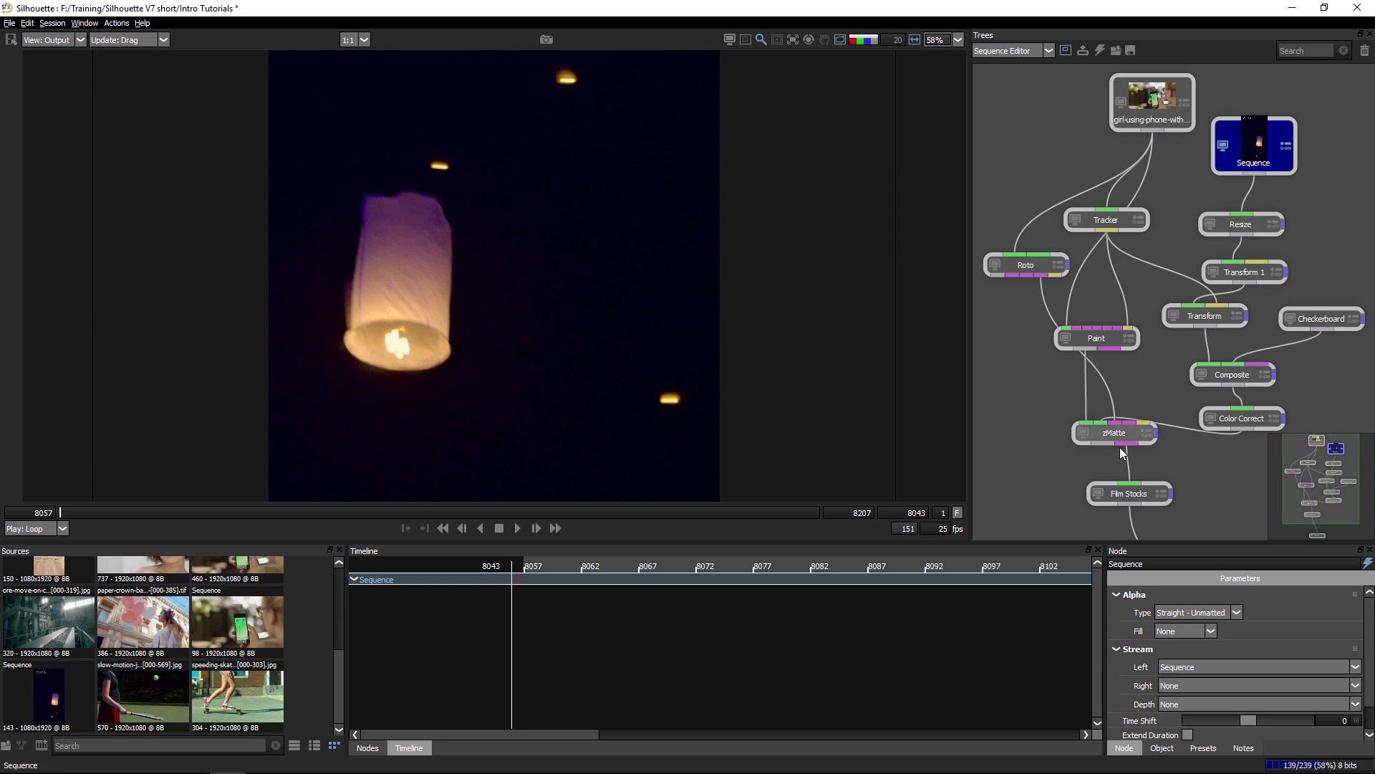
pyautogui.click(1129, 494)
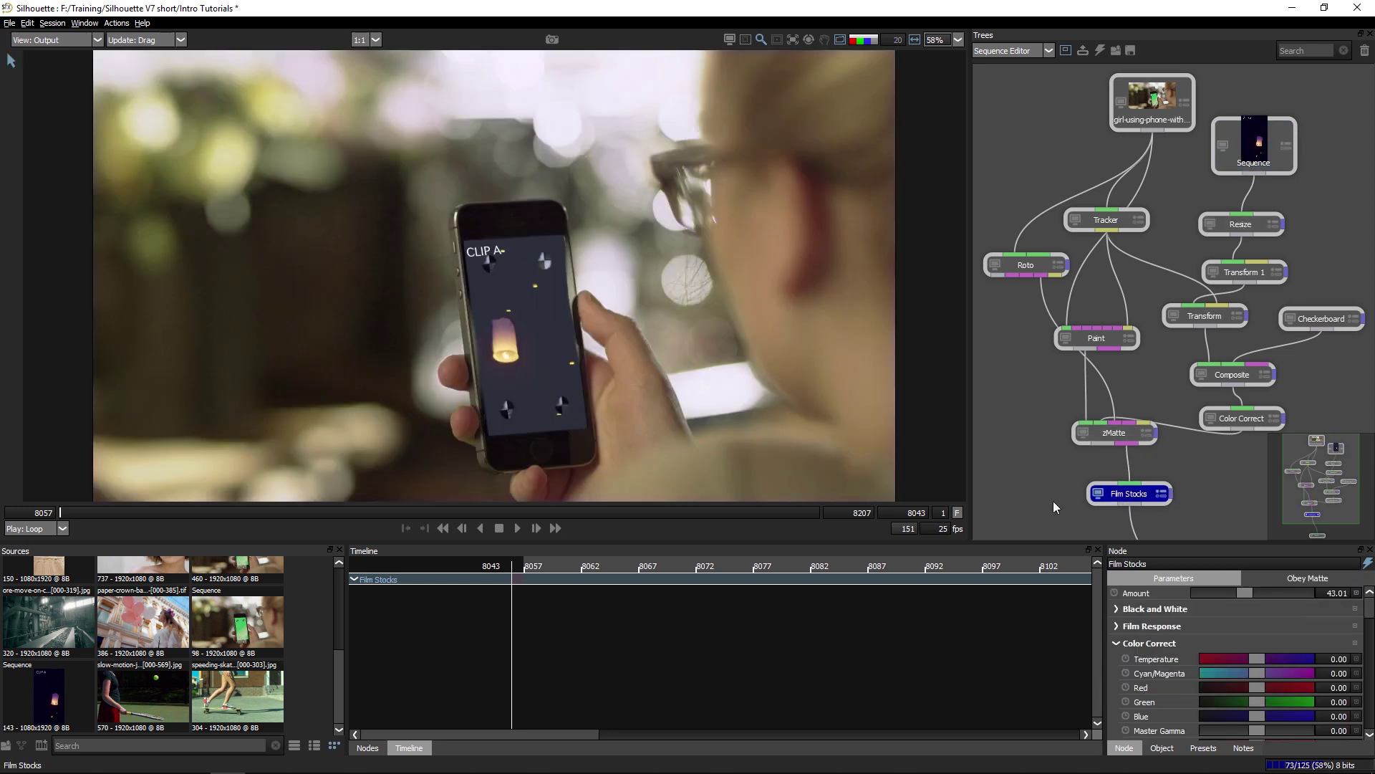
pyautogui.moveTo(243, 513); pyautogui.dragTo(35, 514)
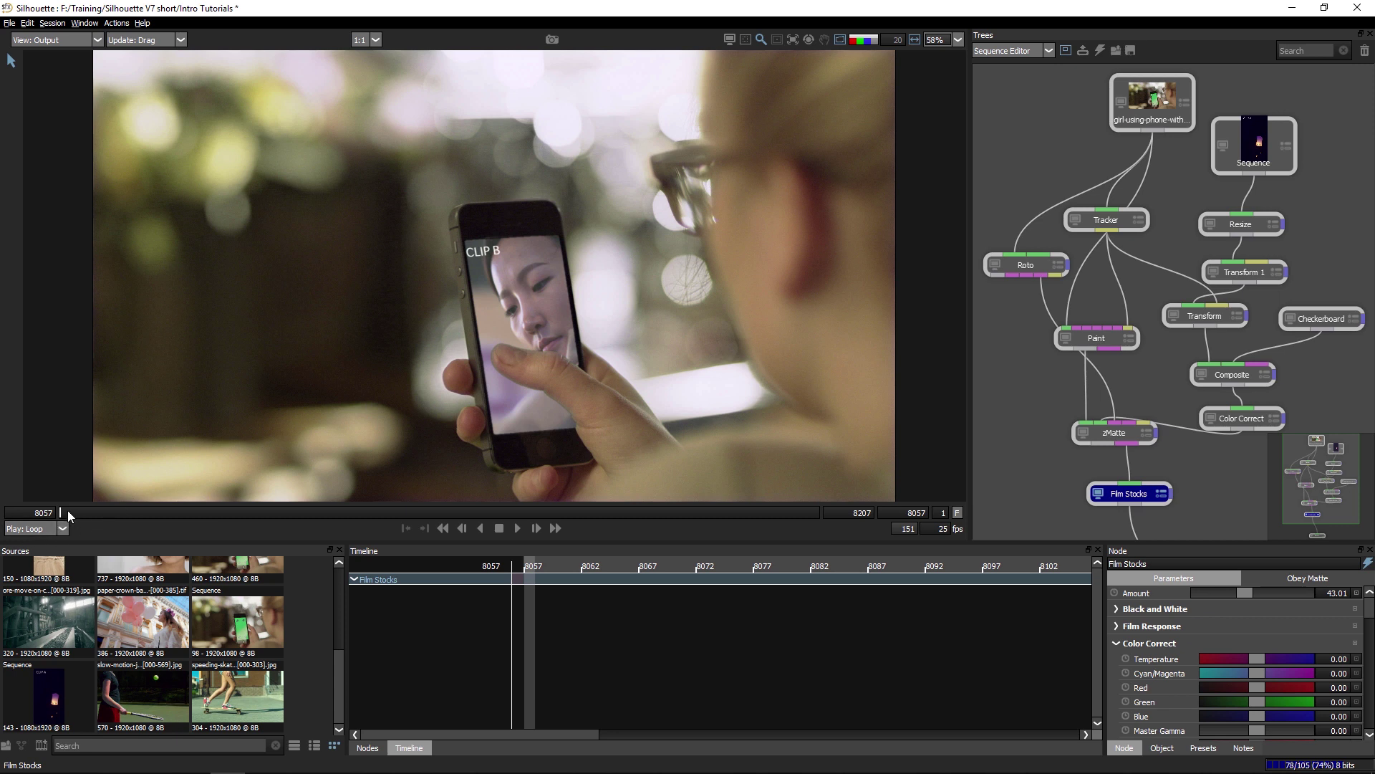
pyautogui.moveTo(61, 512); pyautogui.dragTo(93, 511)
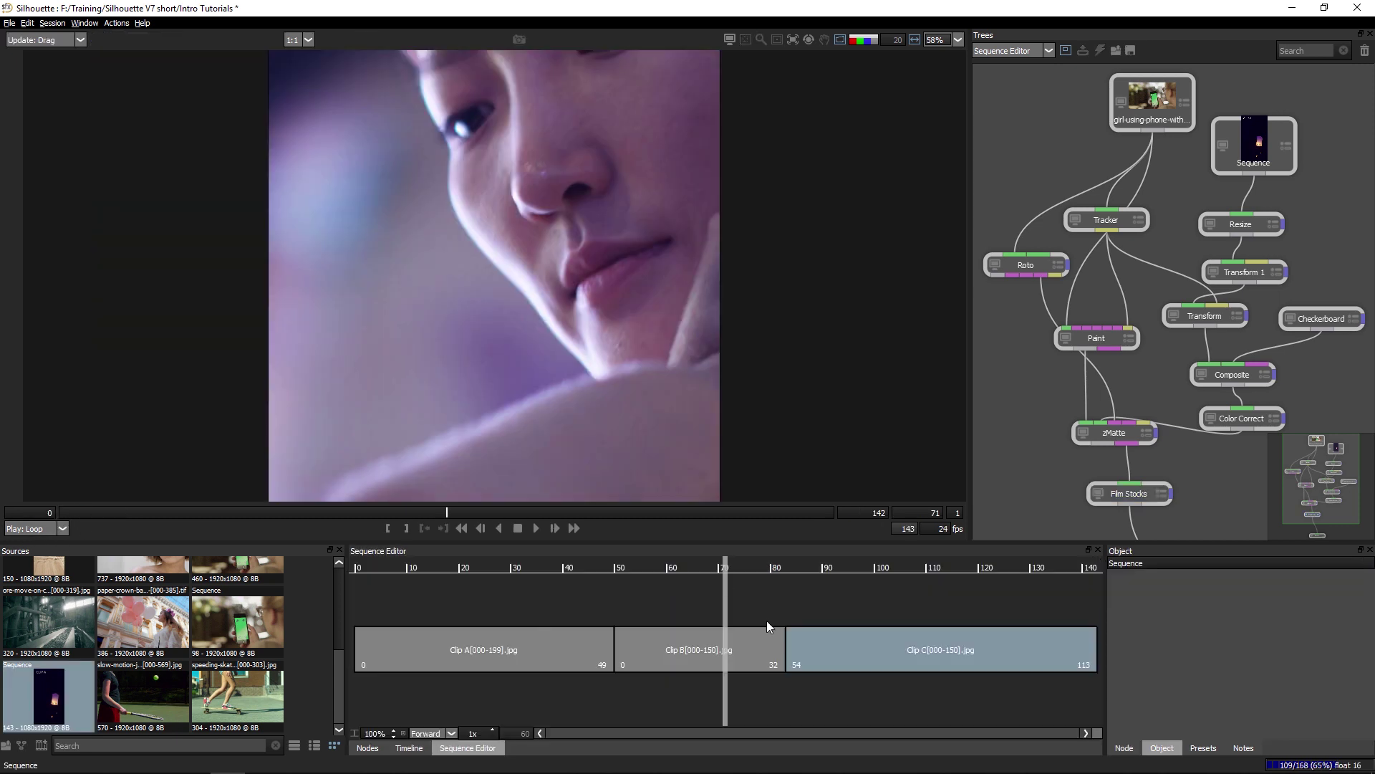
# Shorten Clip B to end at frame 14, then recheck the Film Stocks composite at frame 8057
pyautogui.moveTo(783, 645); pyautogui.dragTo(695, 647)
pyautogui.moveTo(659, 594); pyautogui.dragTo(690, 581)
pyautogui.click(1129, 493)
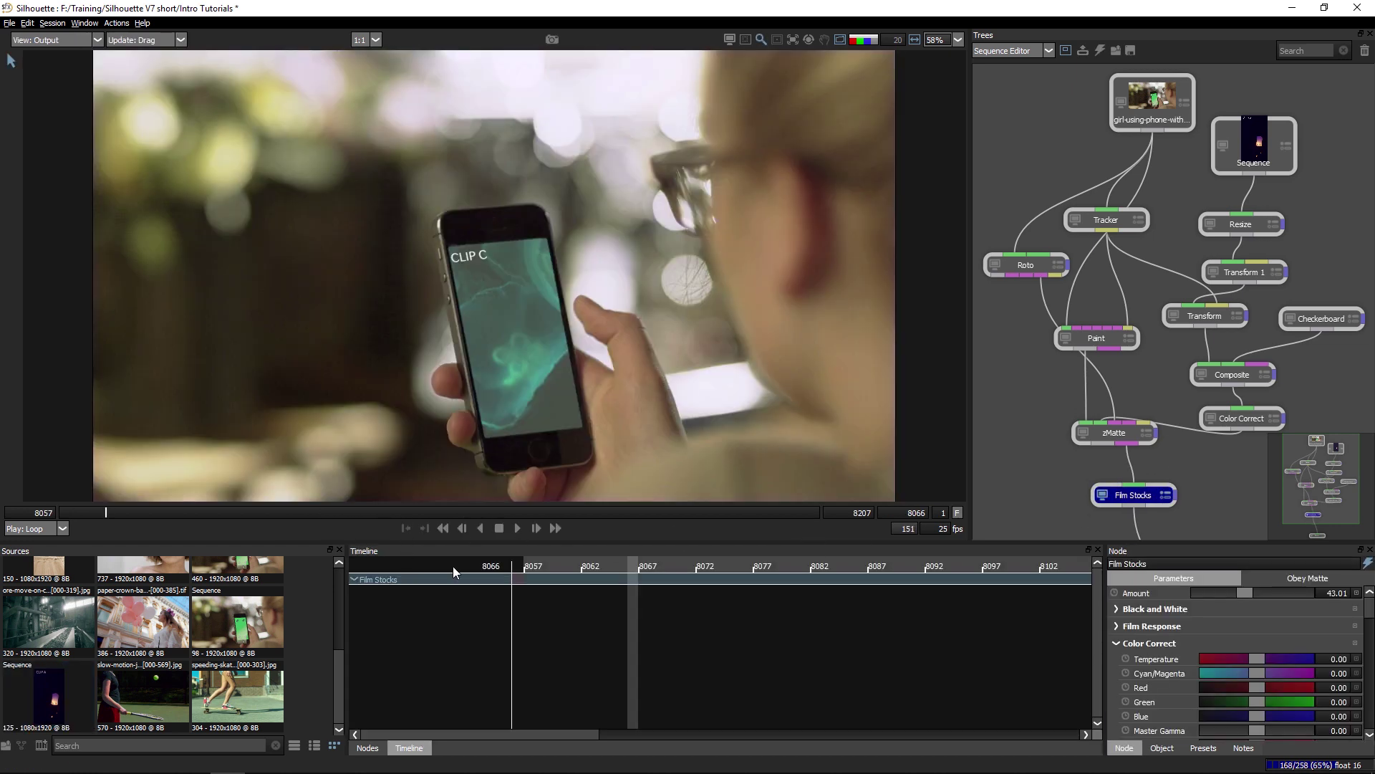
pyautogui.moveTo(556, 568); pyautogui.dragTo(608, 565)
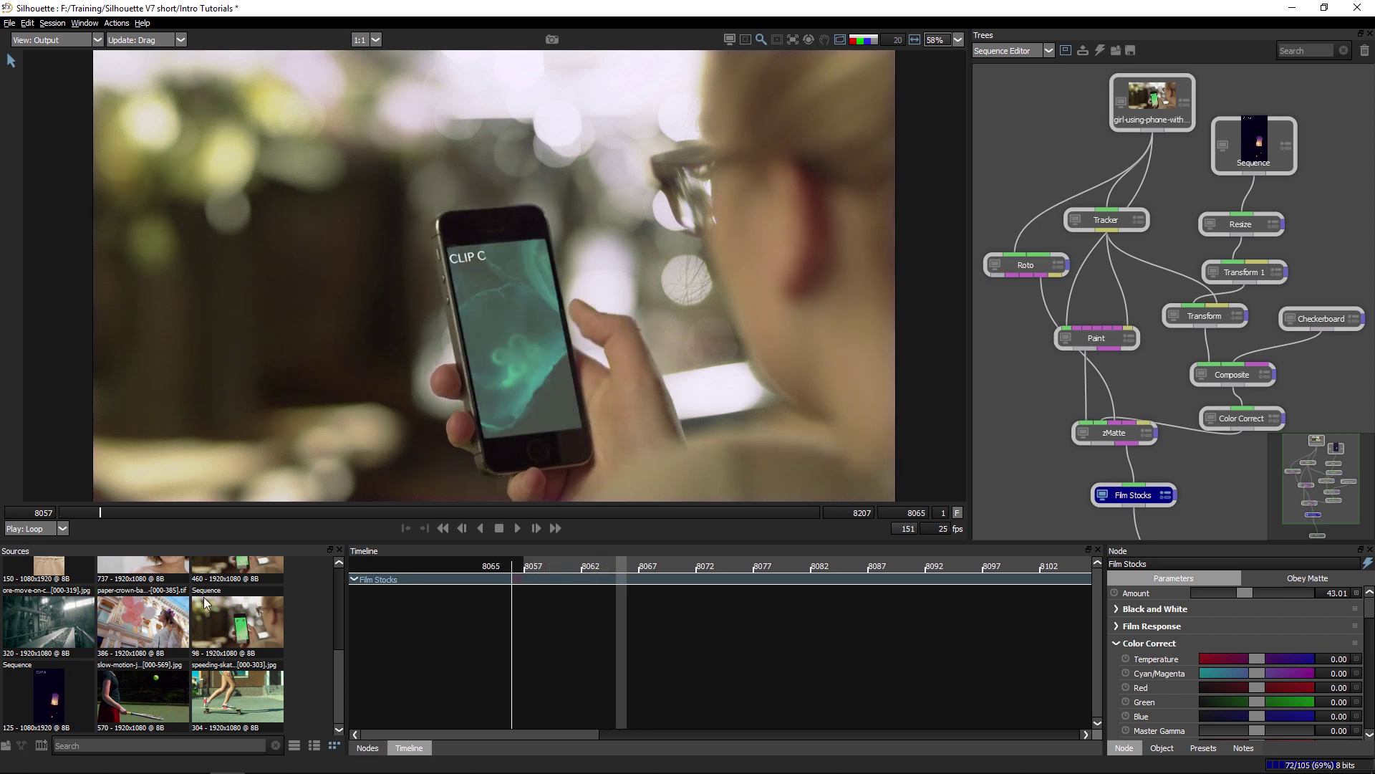
# Trim Clip B to end at frame 10, check it on Film Stocks, and reopen the sequence
pyautogui.doubleClick(72, 701)
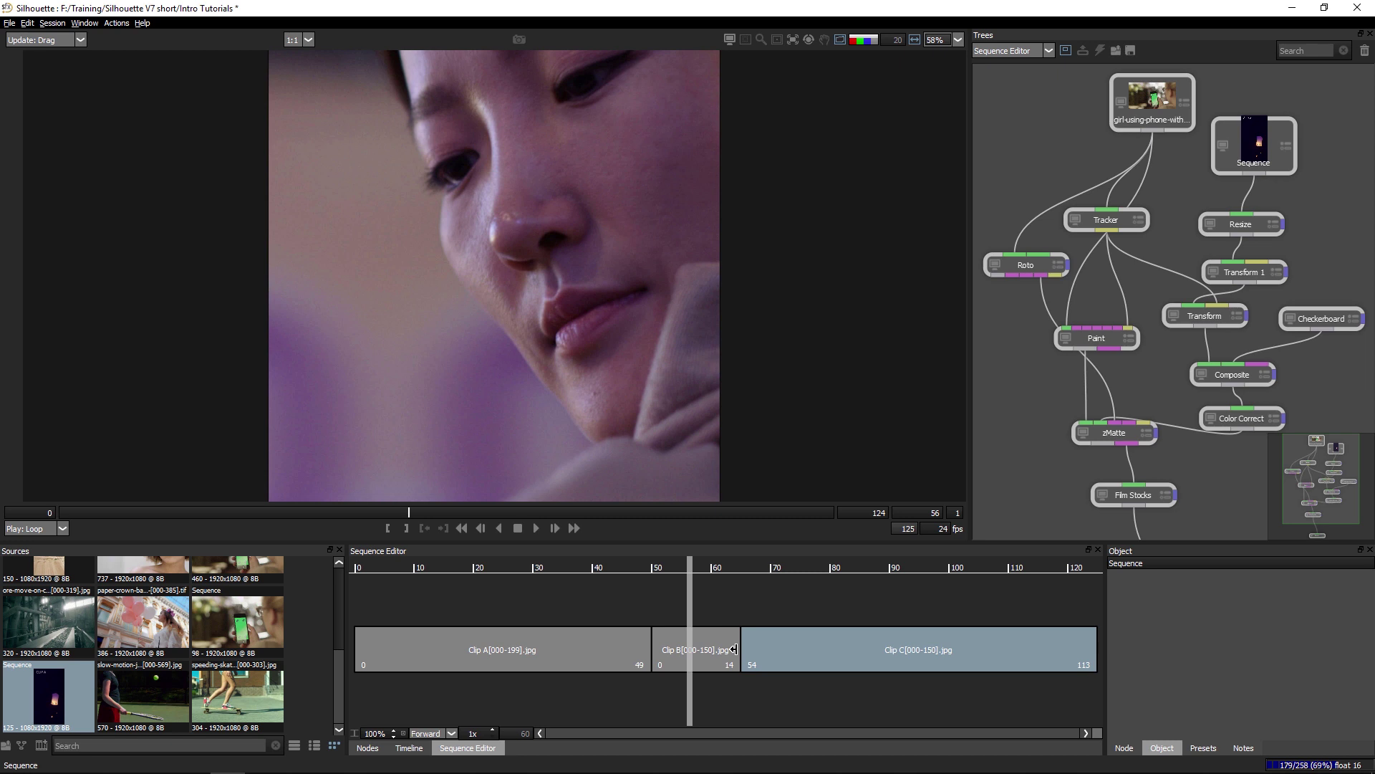
pyautogui.moveTo(734, 649); pyautogui.dragTo(709, 649)
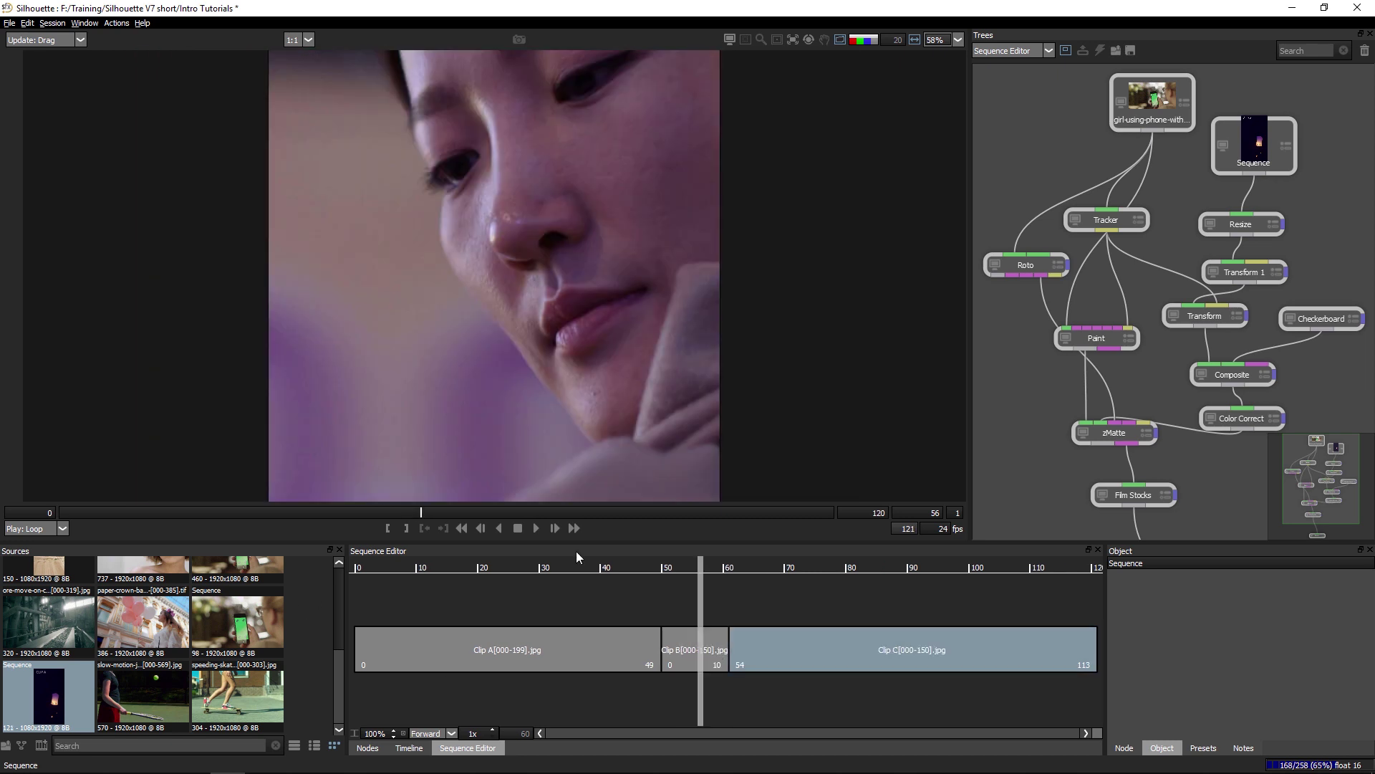
pyautogui.click(1133, 494)
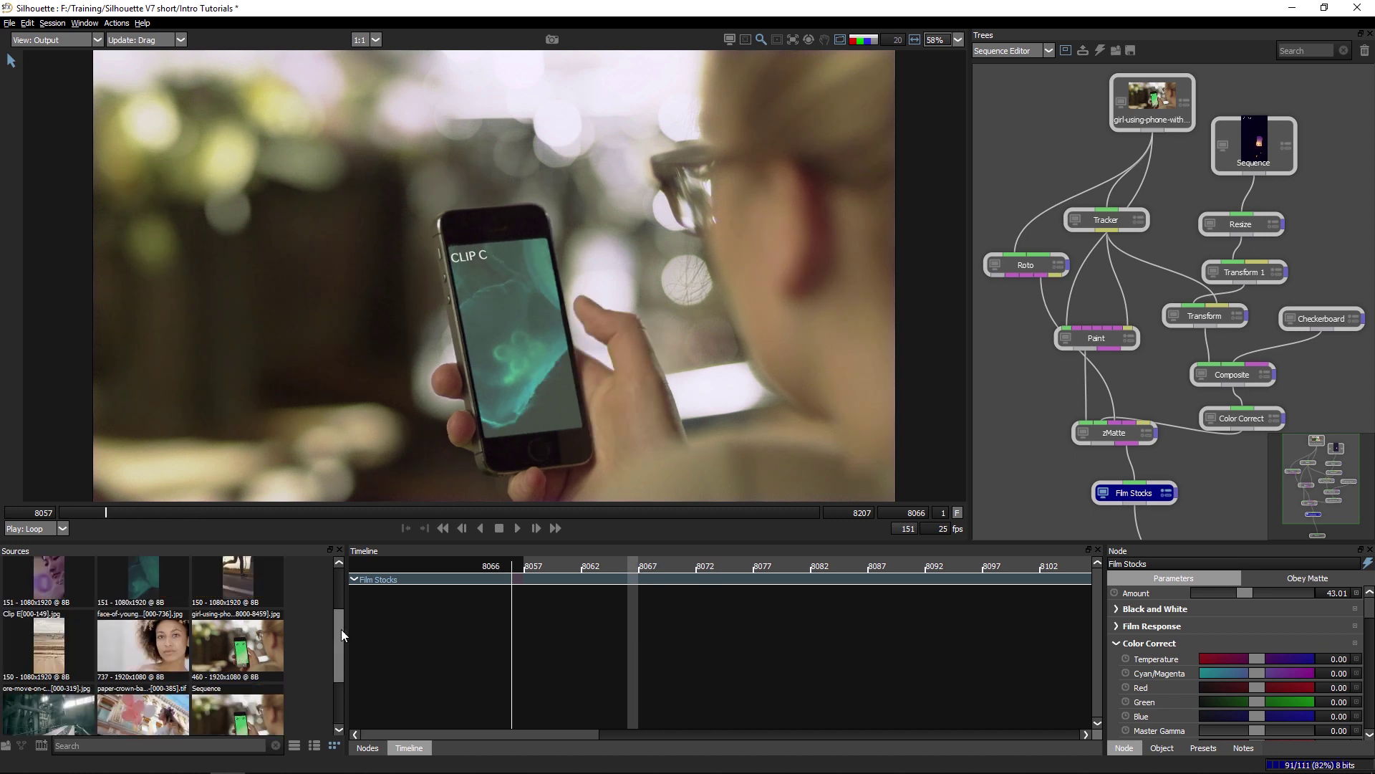
pyautogui.click(52, 695)
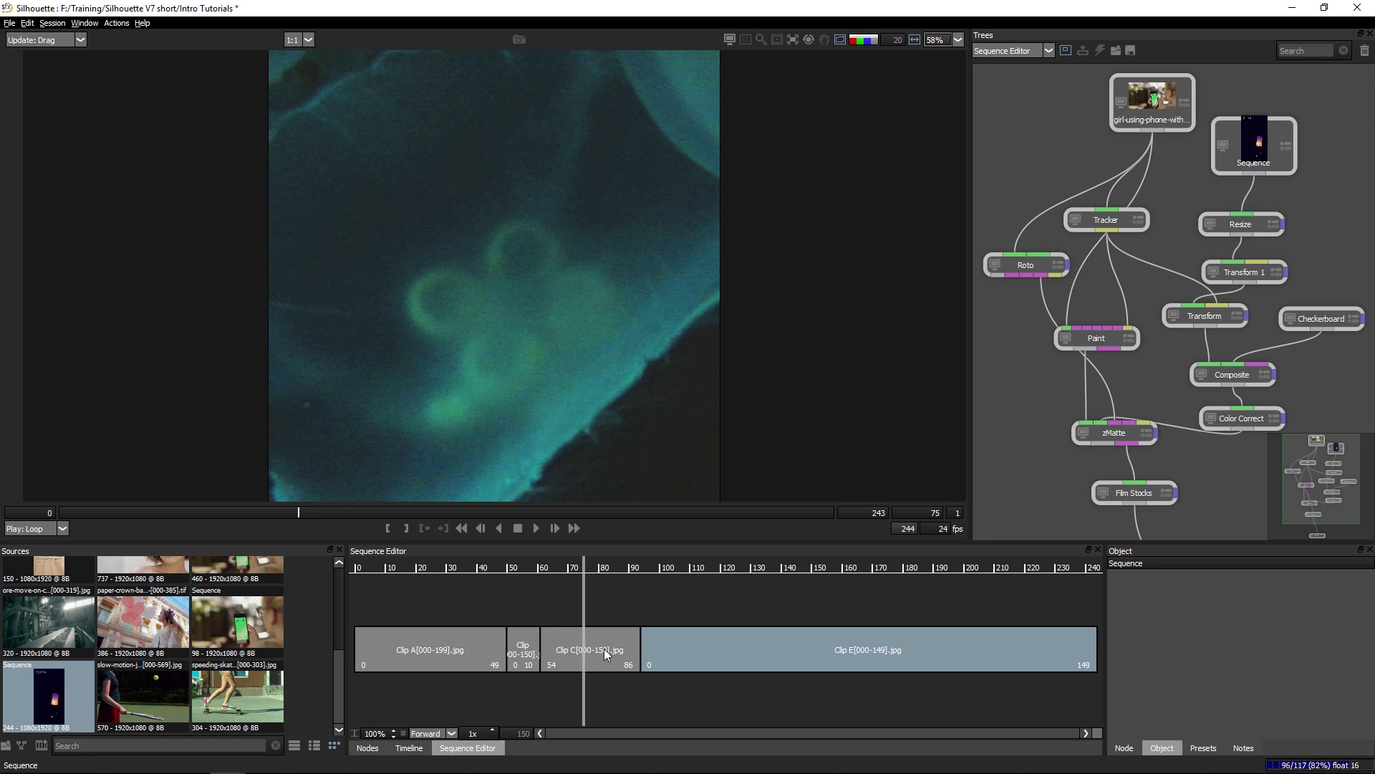
pyautogui.moveTo(567, 575); pyautogui.dragTo(601, 575)
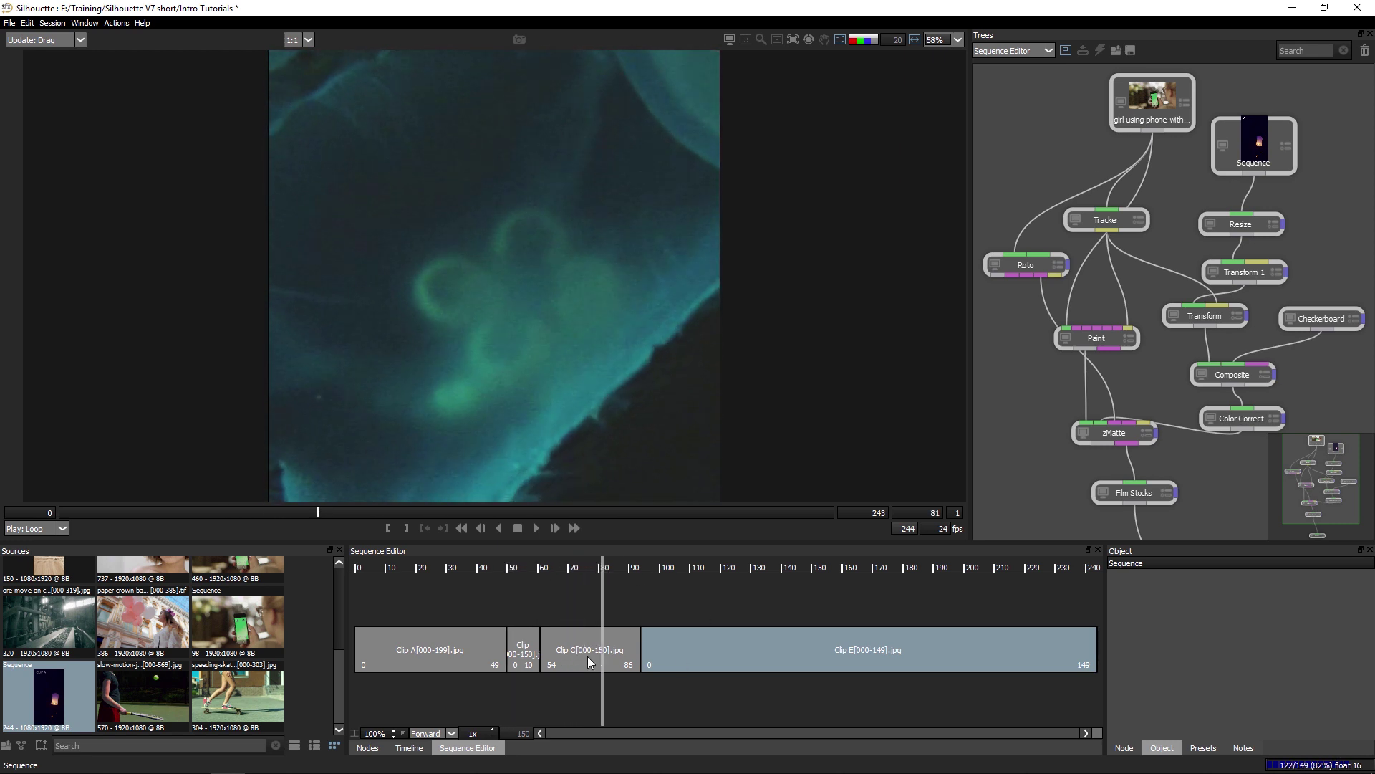
pyautogui.moveTo(337, 678); pyautogui.dragTo(332, 608)
# Open Clip D and mark its in and out points at frames 39 and 71
pyautogui.doubleClick(226, 634)
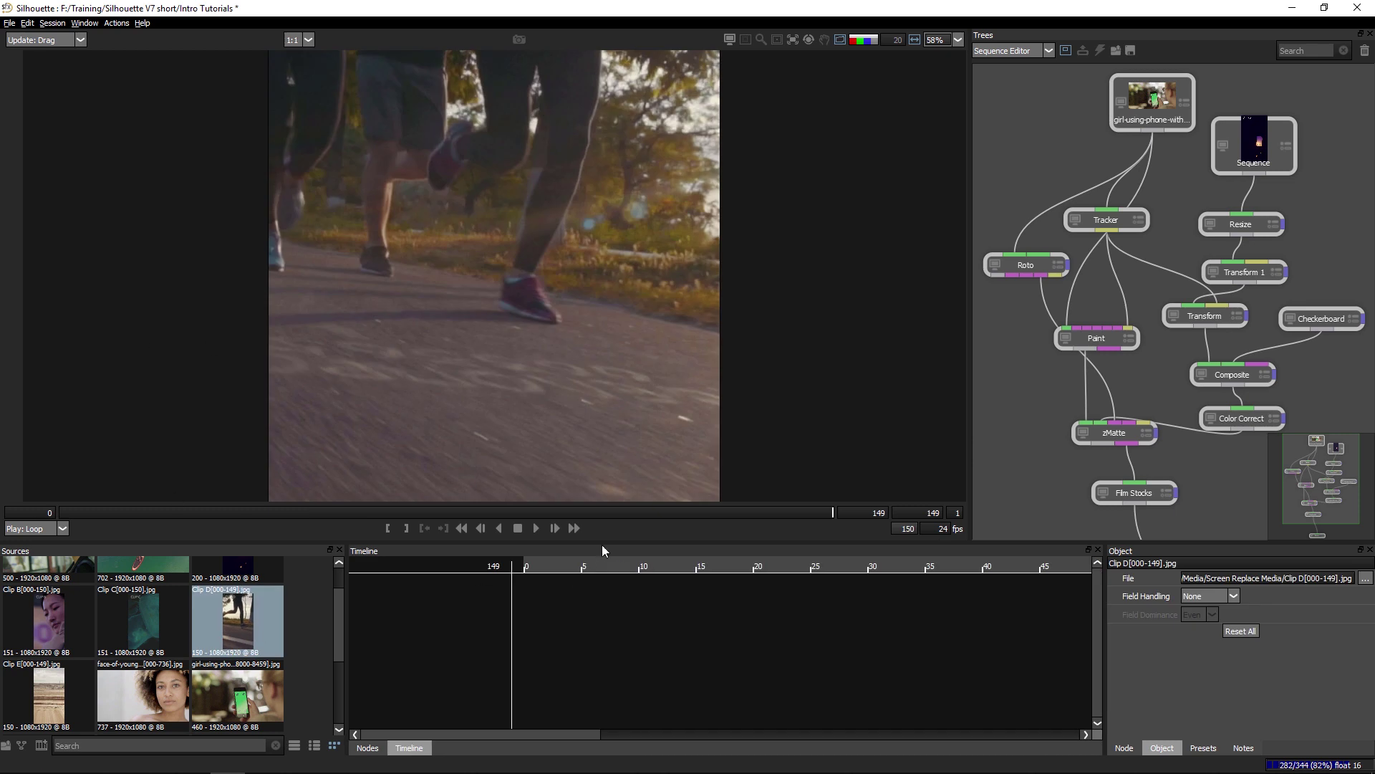
pyautogui.moveTo(129, 512); pyautogui.dragTo(428, 508)
pyautogui.press('[')
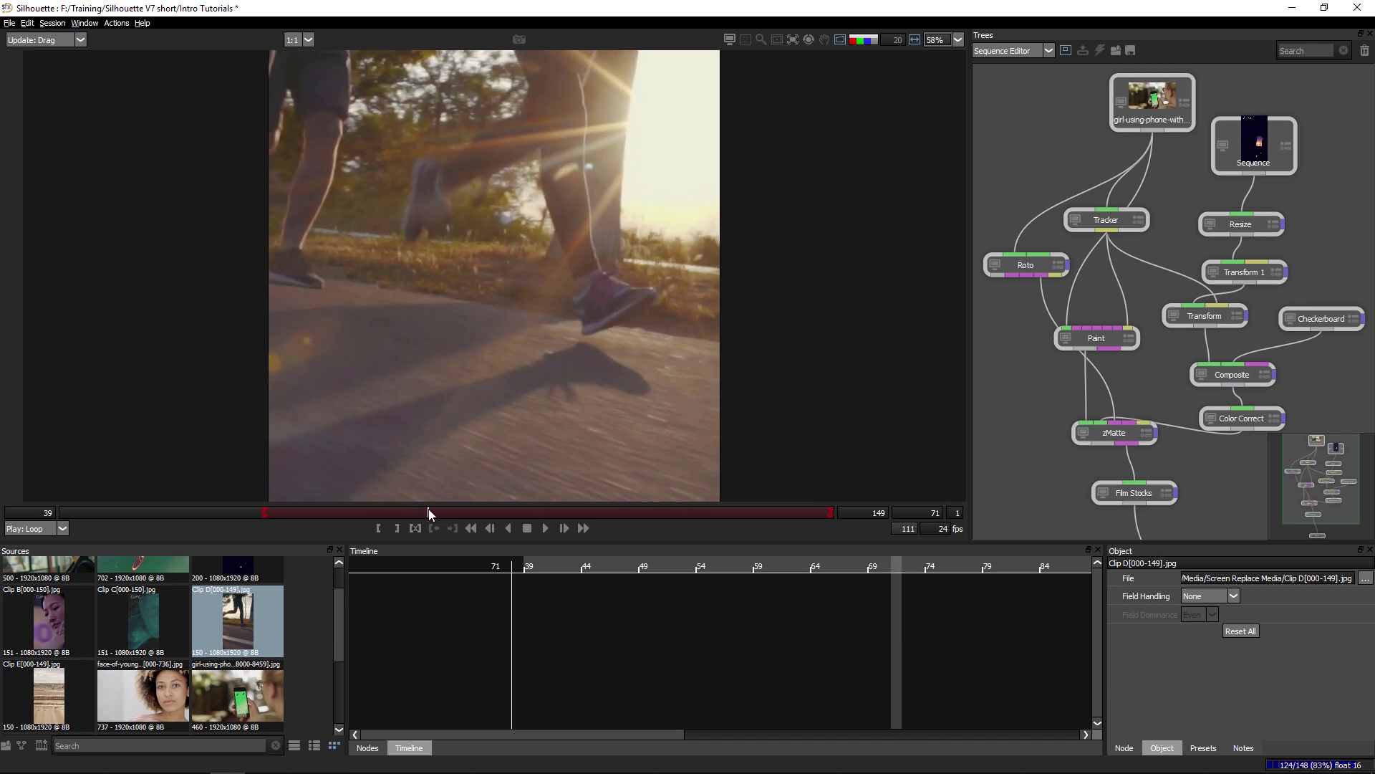
pyautogui.press(']')
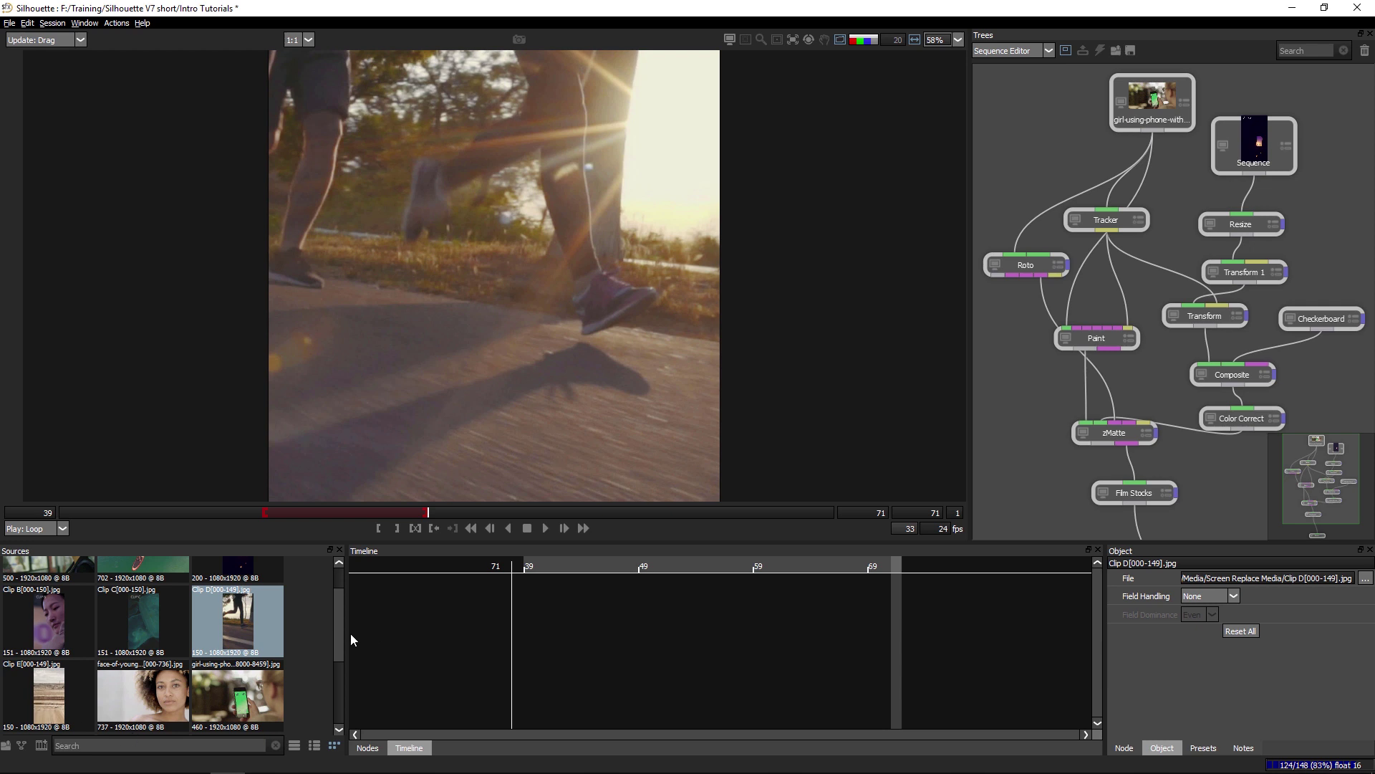
pyautogui.scroll(-2, 327, 724)
# Reopen the sequence and replace Clip C with the trimmed Clip D
pyautogui.doubleClick(51, 699)
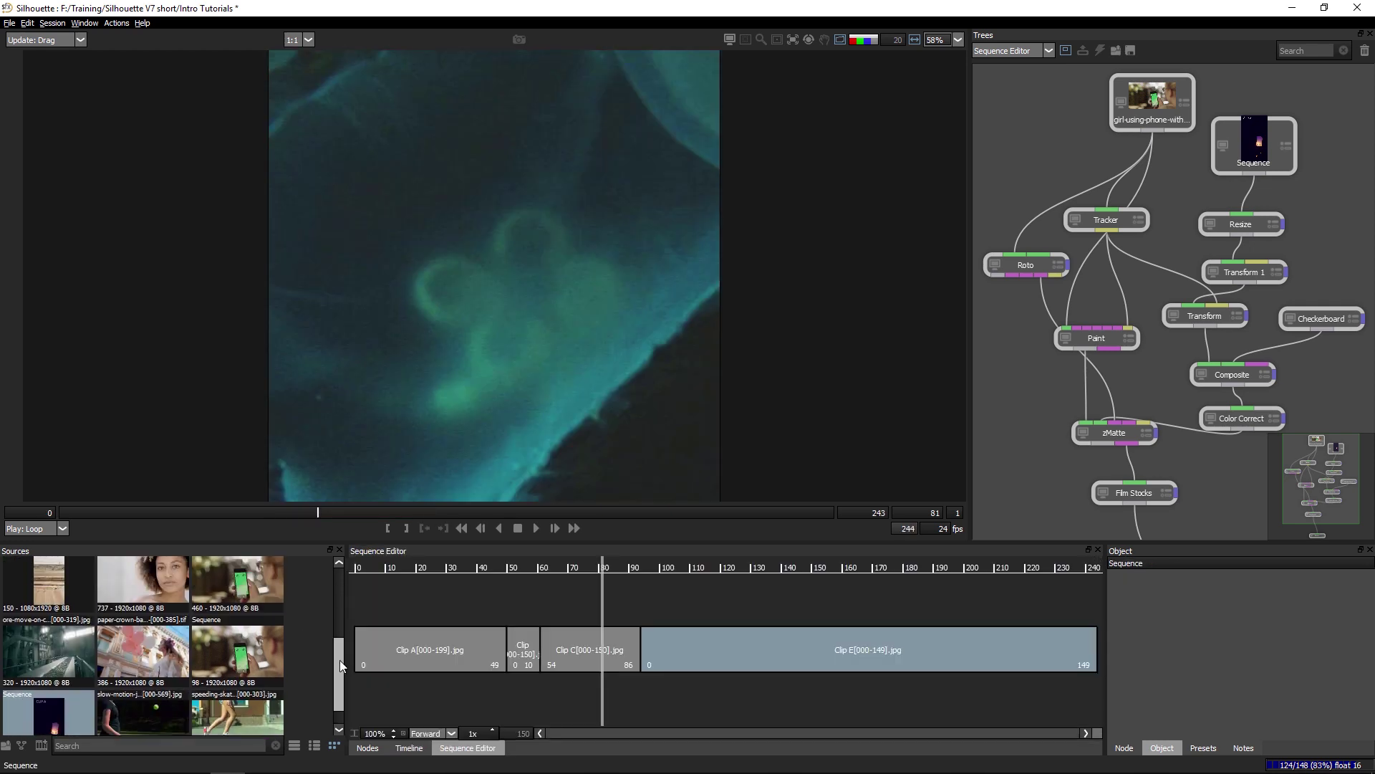
pyautogui.scroll(2, 342, 643)
pyautogui.moveTo(240, 569)
pyautogui.mouseDown()
pyautogui.moveTo(434, 594)
pyautogui.moveTo(240, 568)
pyautogui.mouseUp()
pyautogui.moveTo(238, 655); pyautogui.dragTo(610, 648)
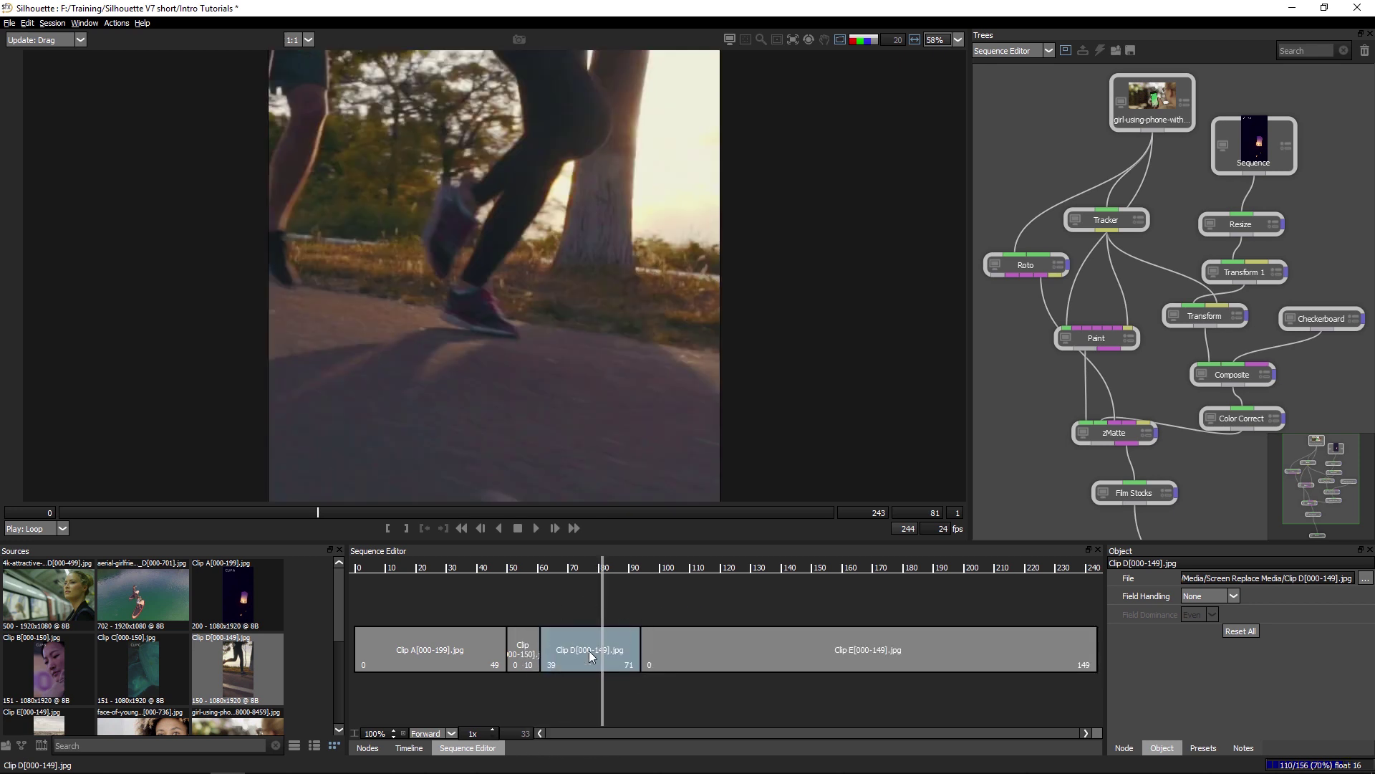
# Set Clip D to play in Reverse and trim Clip E to end at frame 12
pyautogui.moveTo(562, 572)
pyautogui.mouseDown()
pyautogui.moveTo(530, 571)
pyautogui.moveTo(548, 575)
pyautogui.mouseUp()
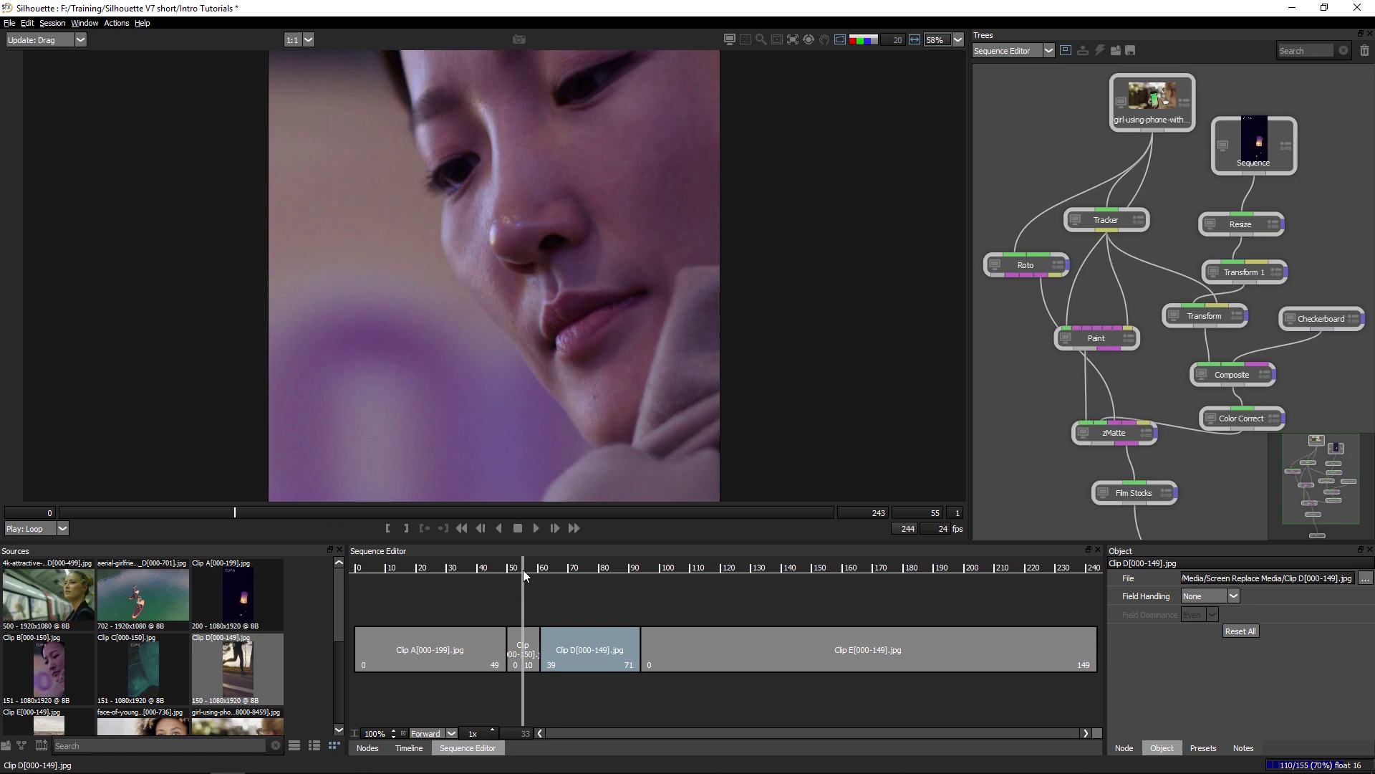
pyautogui.moveTo(523, 570); pyautogui.dragTo(531, 573)
pyautogui.click(586, 576)
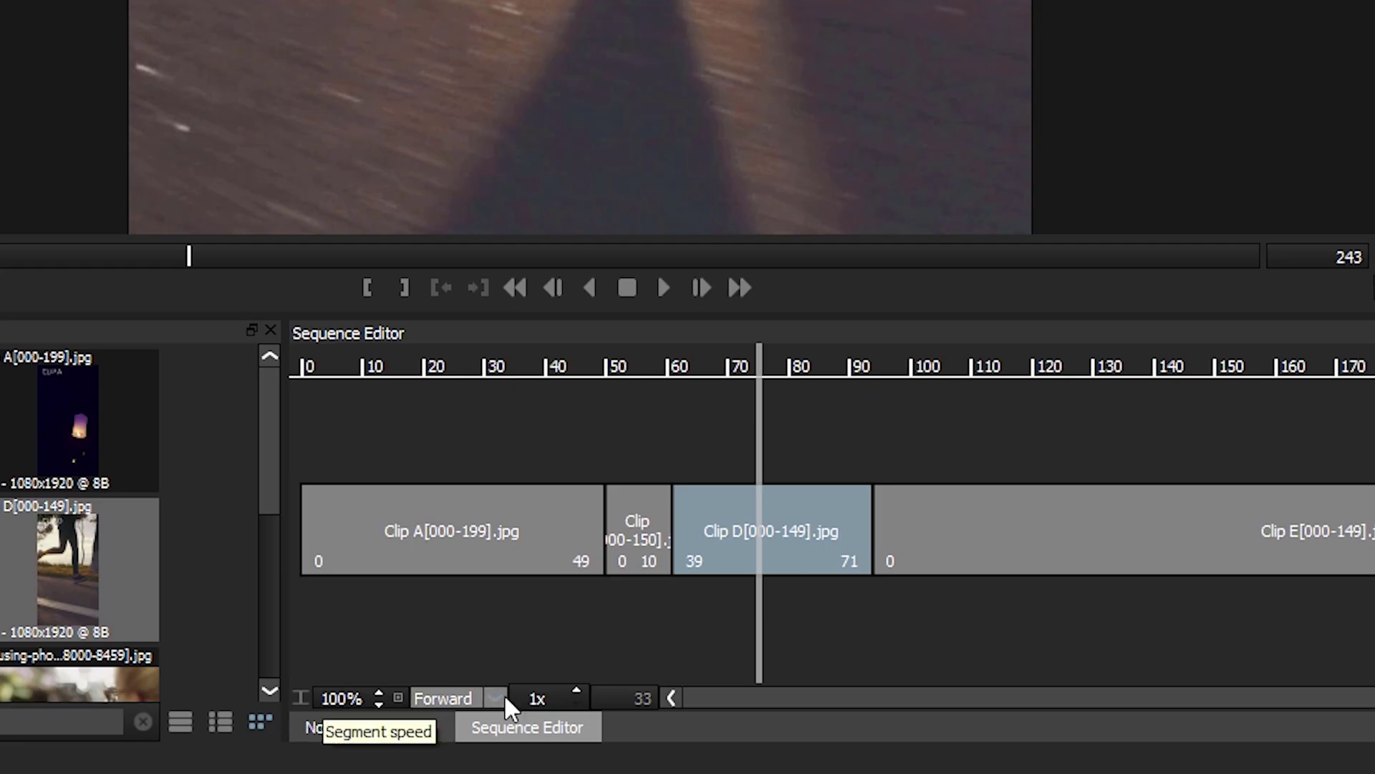
pyautogui.click(505, 701)
pyautogui.click(444, 737)
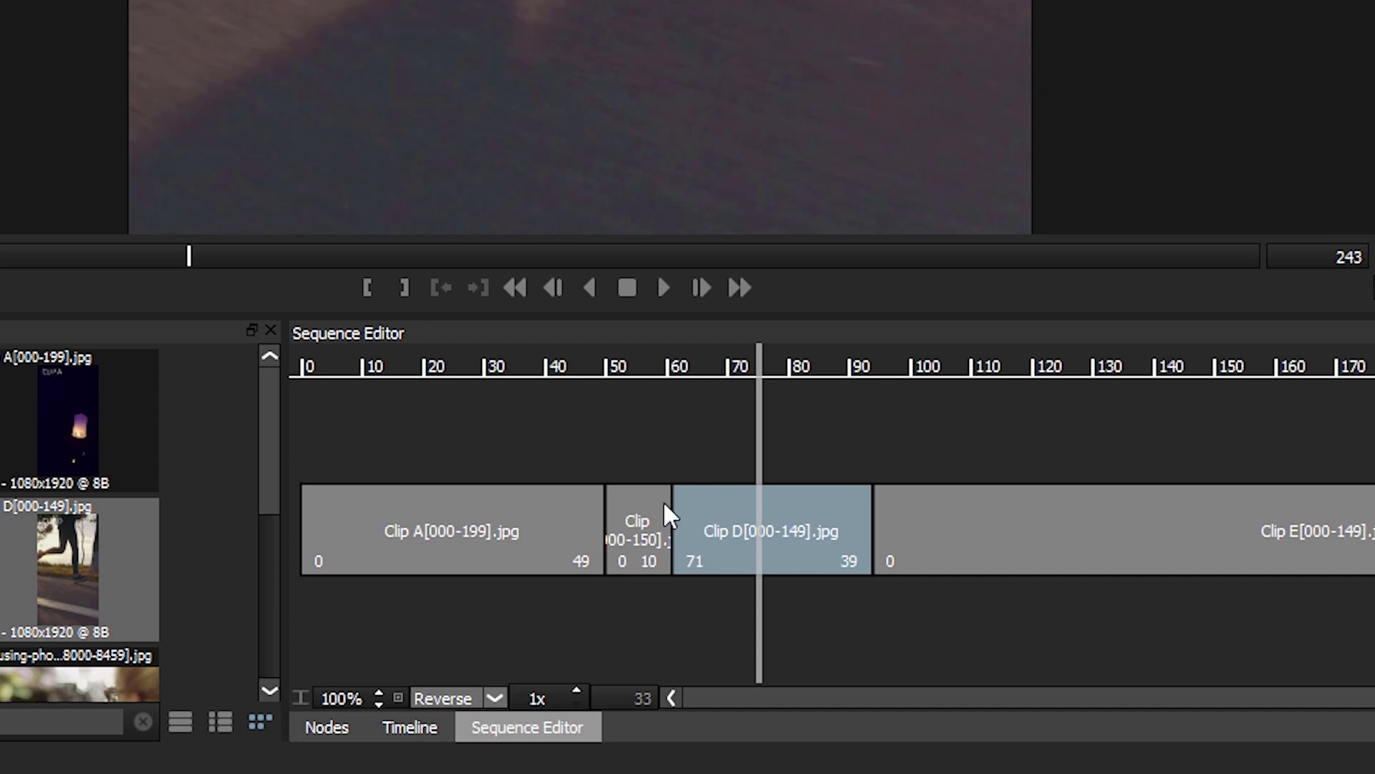
pyautogui.press('space')
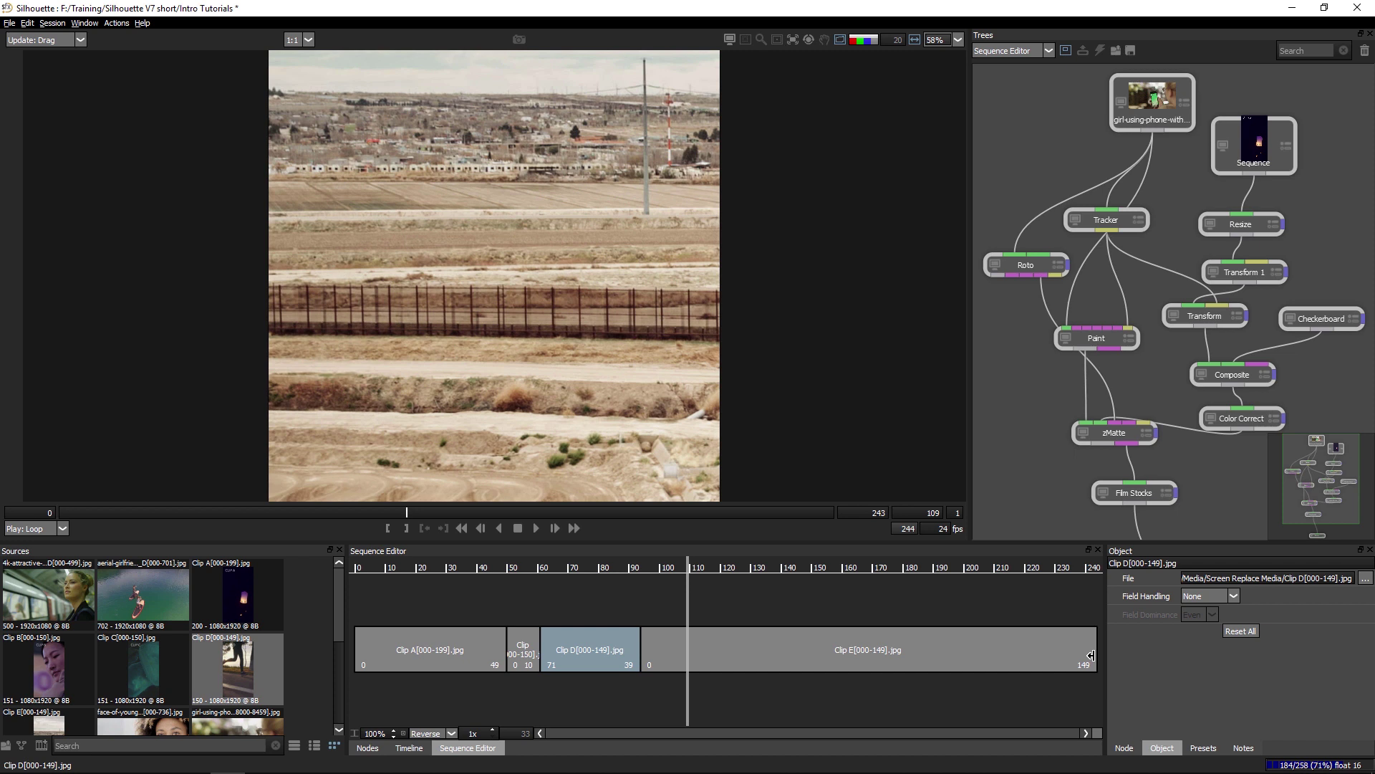
pyautogui.moveTo(1090, 654); pyautogui.dragTo(681, 655)
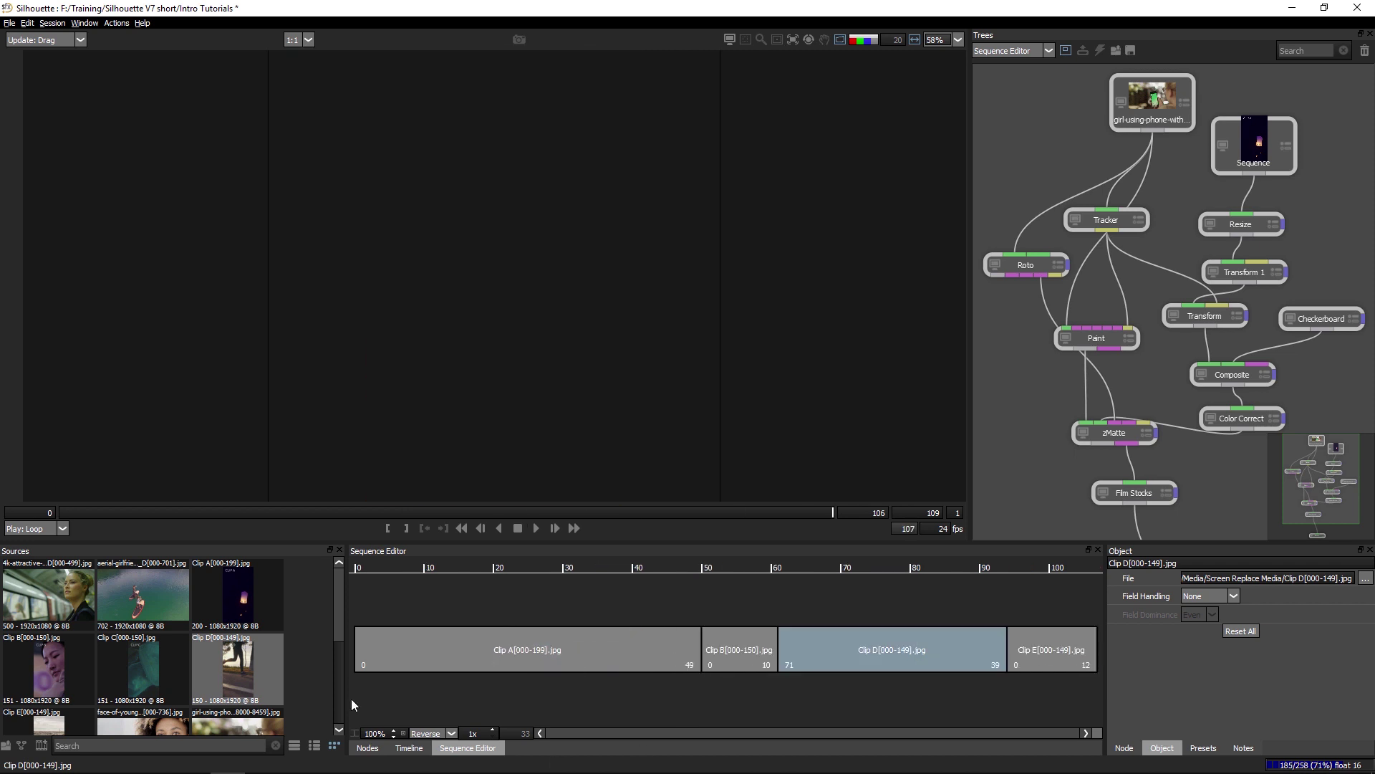
# Set Clip E to 3x speed with Bounce playback mode
pyautogui.click(1049, 644)
pyautogui.click(493, 730)
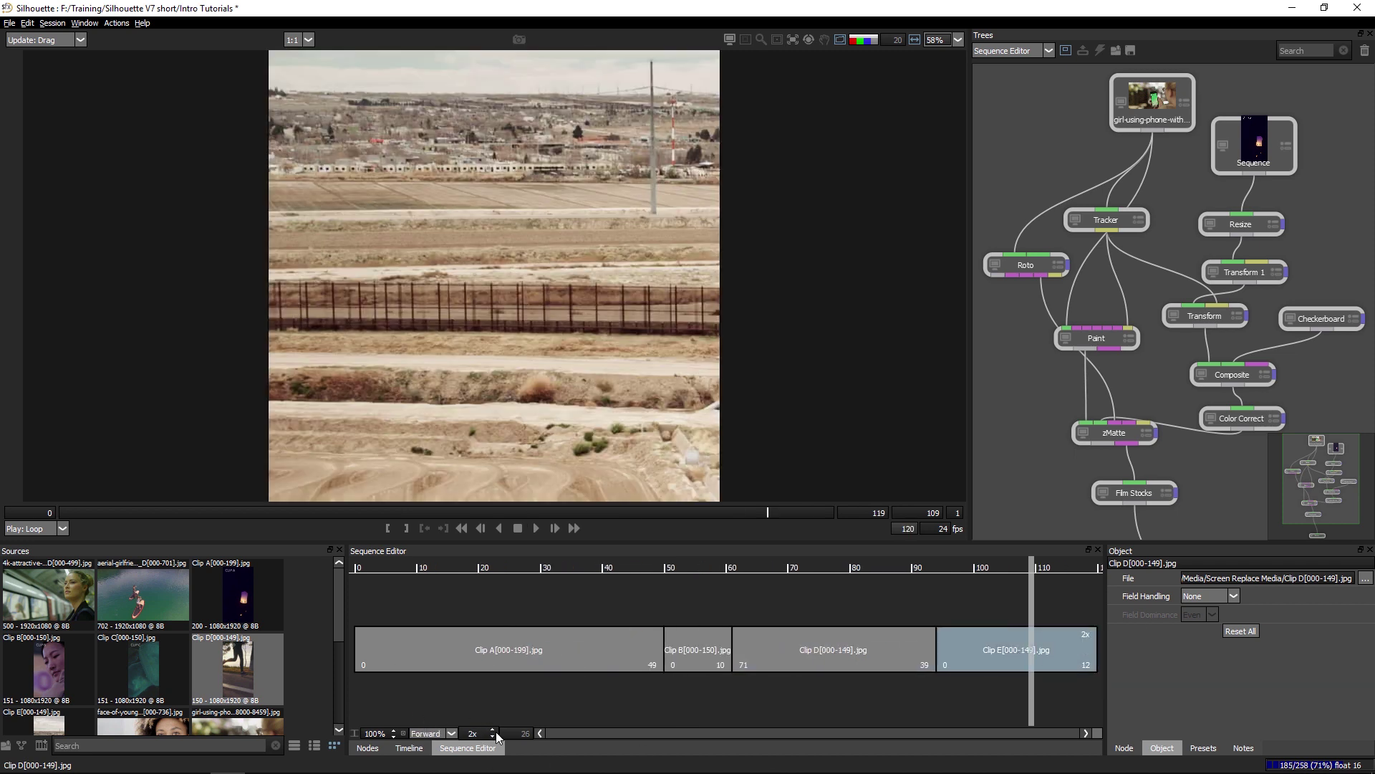
pyautogui.click(492, 729)
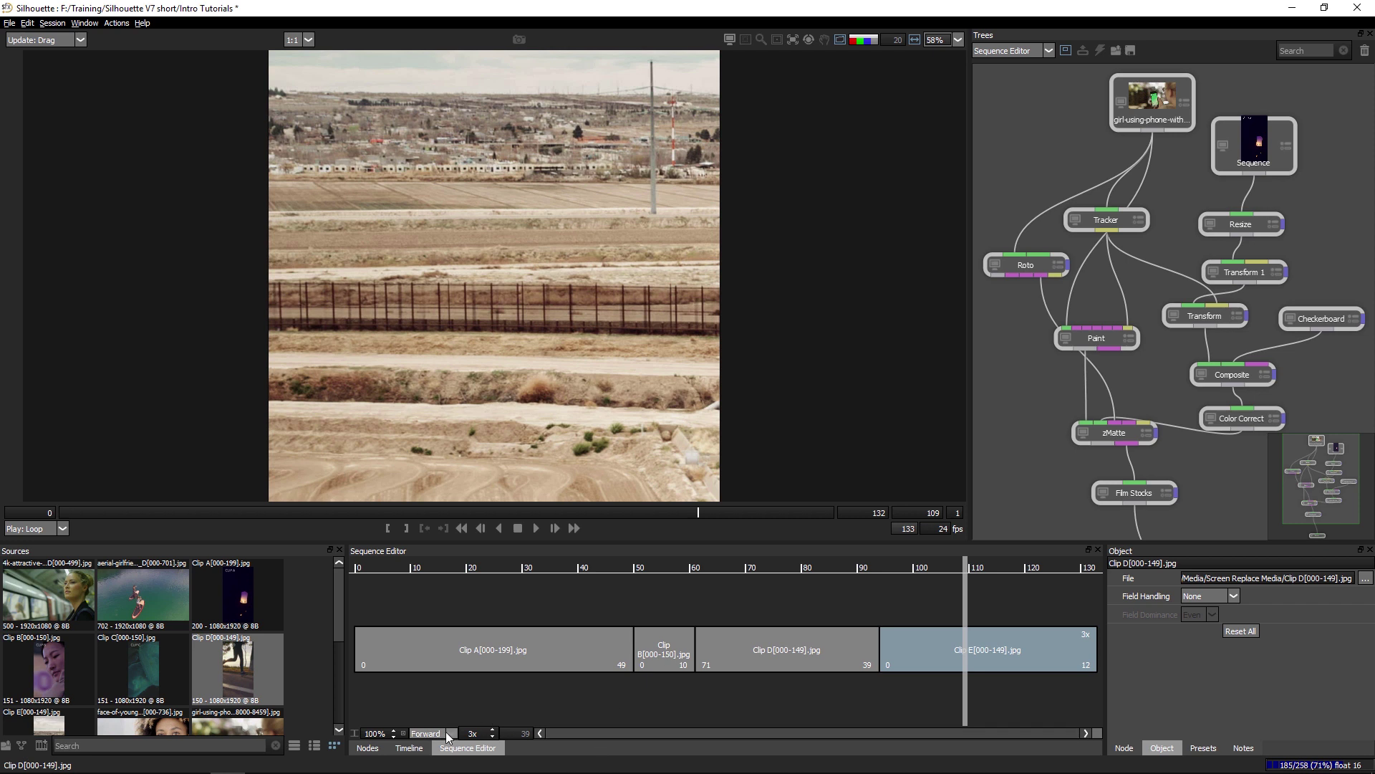
pyautogui.click(430, 762)
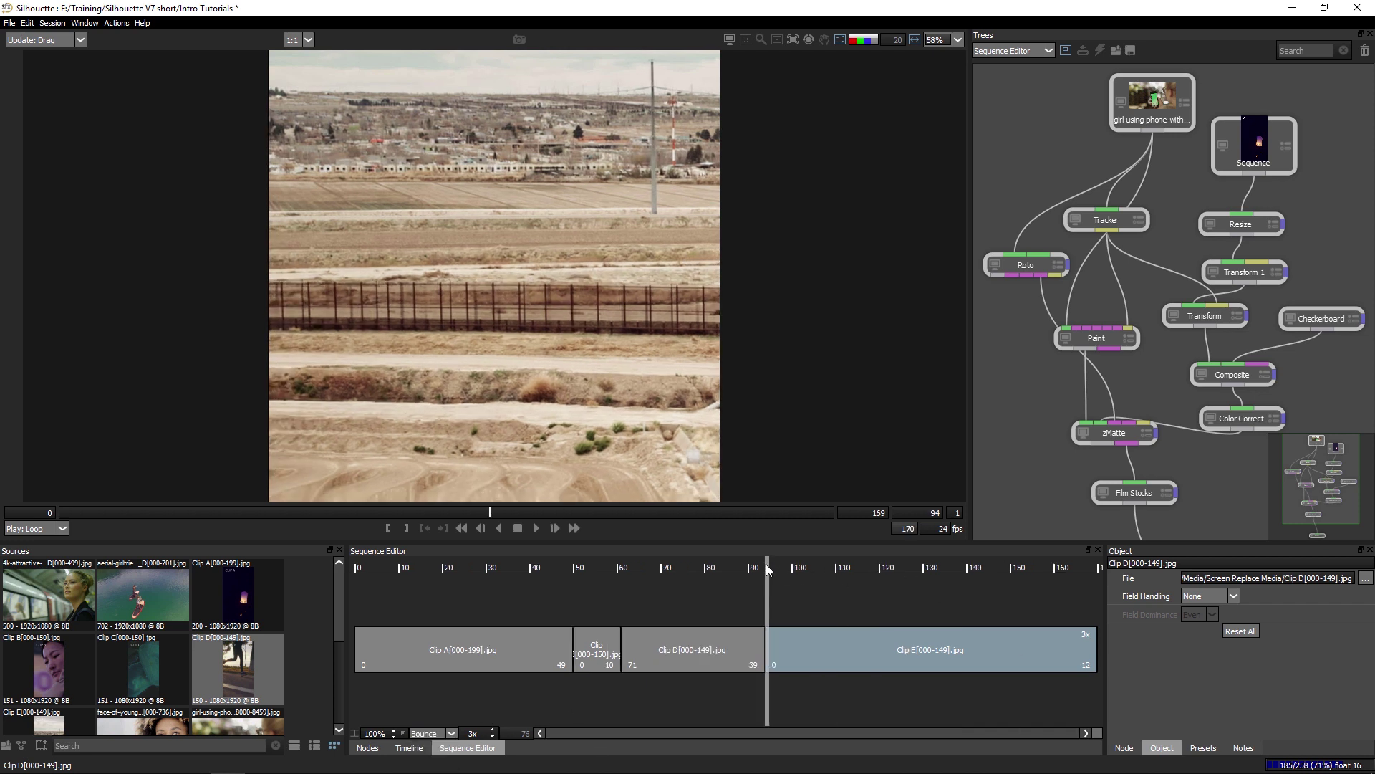